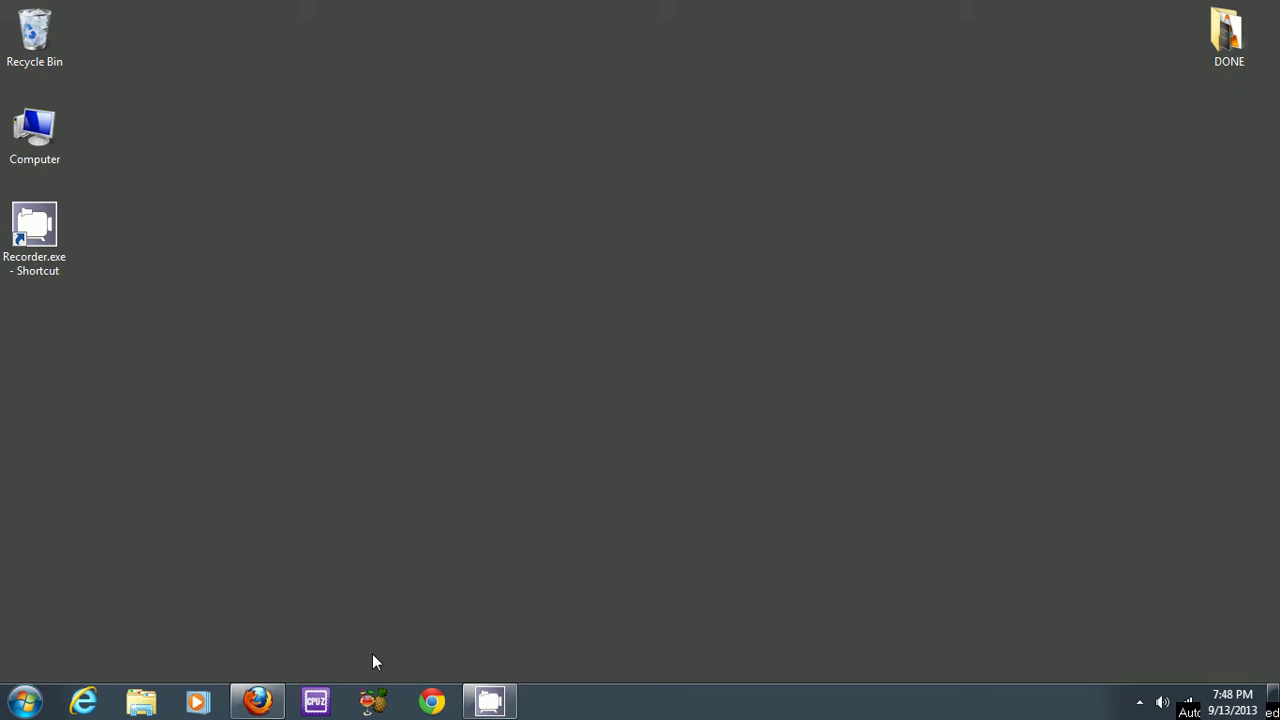
Step: Restore Firefox and review FileHippo's JRE 1.7.0.40 (32-bit) technical details, including the date added
left_click(272, 700)
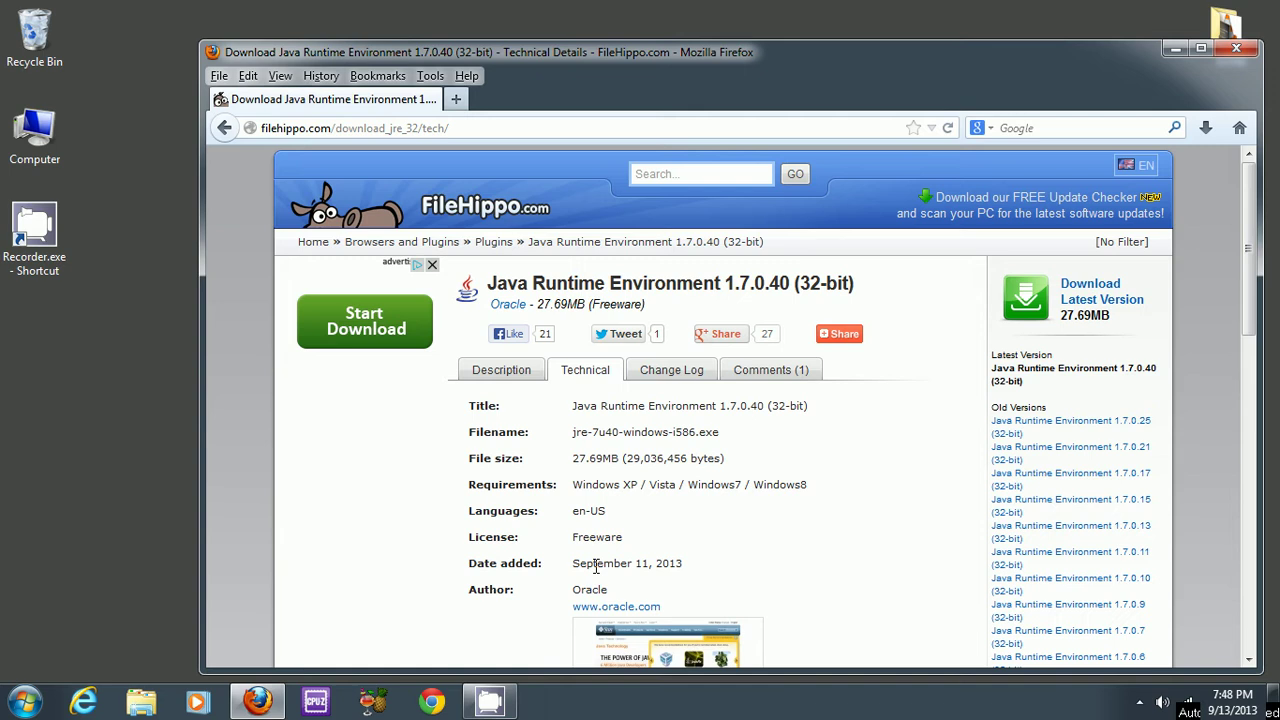
left_click_drag(575, 569, 751, 583)
left_click(752, 540)
Step: Read the JRE 1.7.0.40 change log, noting the Java Mission Control line, and start the download
left_click(655, 372)
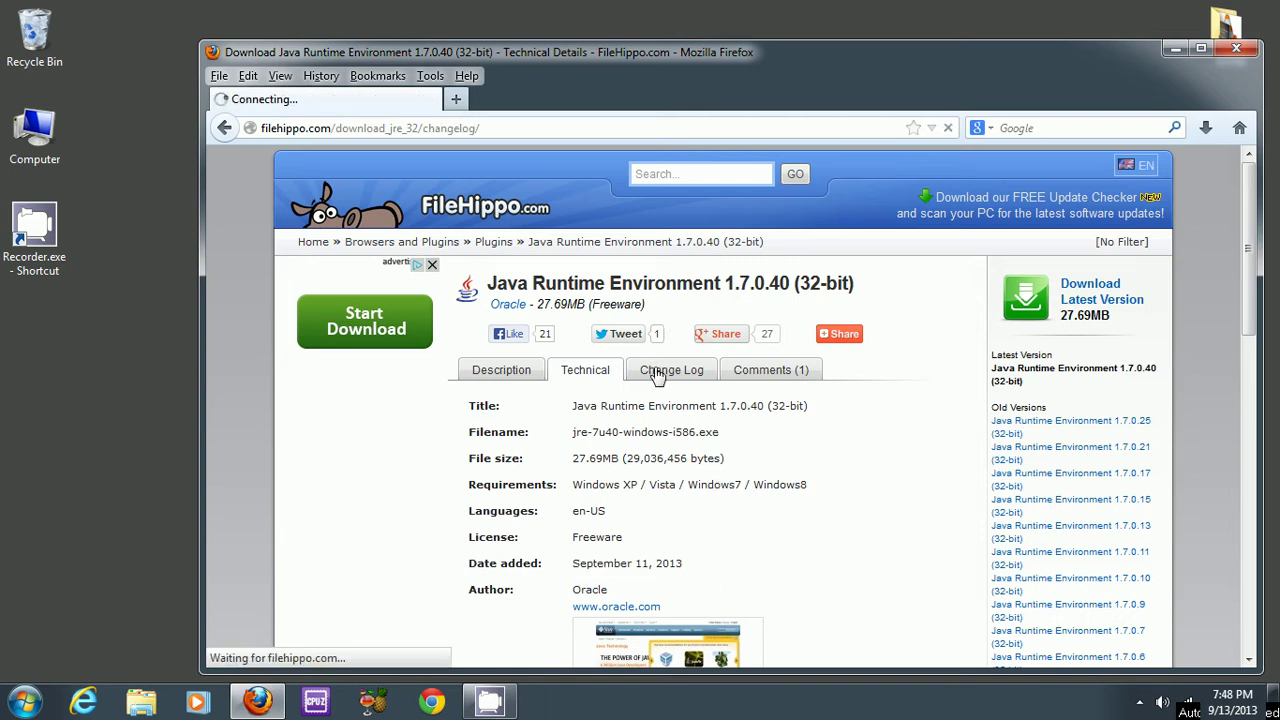
scroll(673, 447, "down", 2)
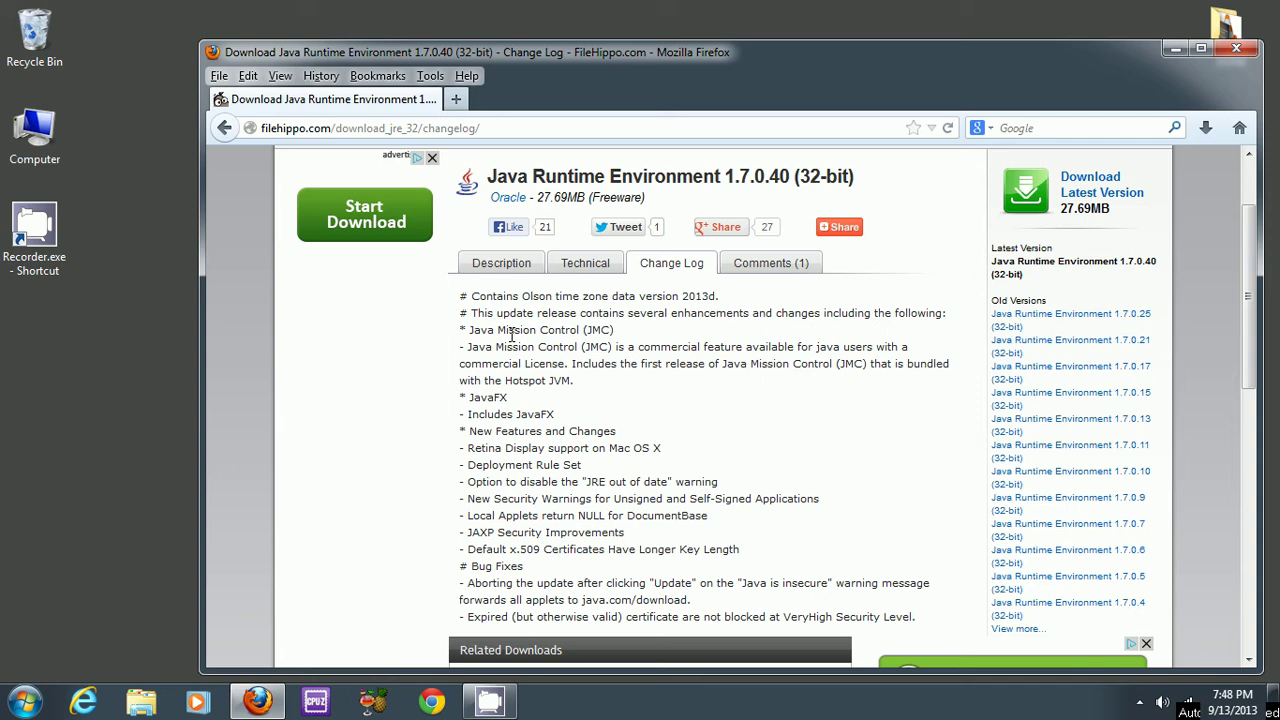
left_click_drag(482, 331, 549, 331)
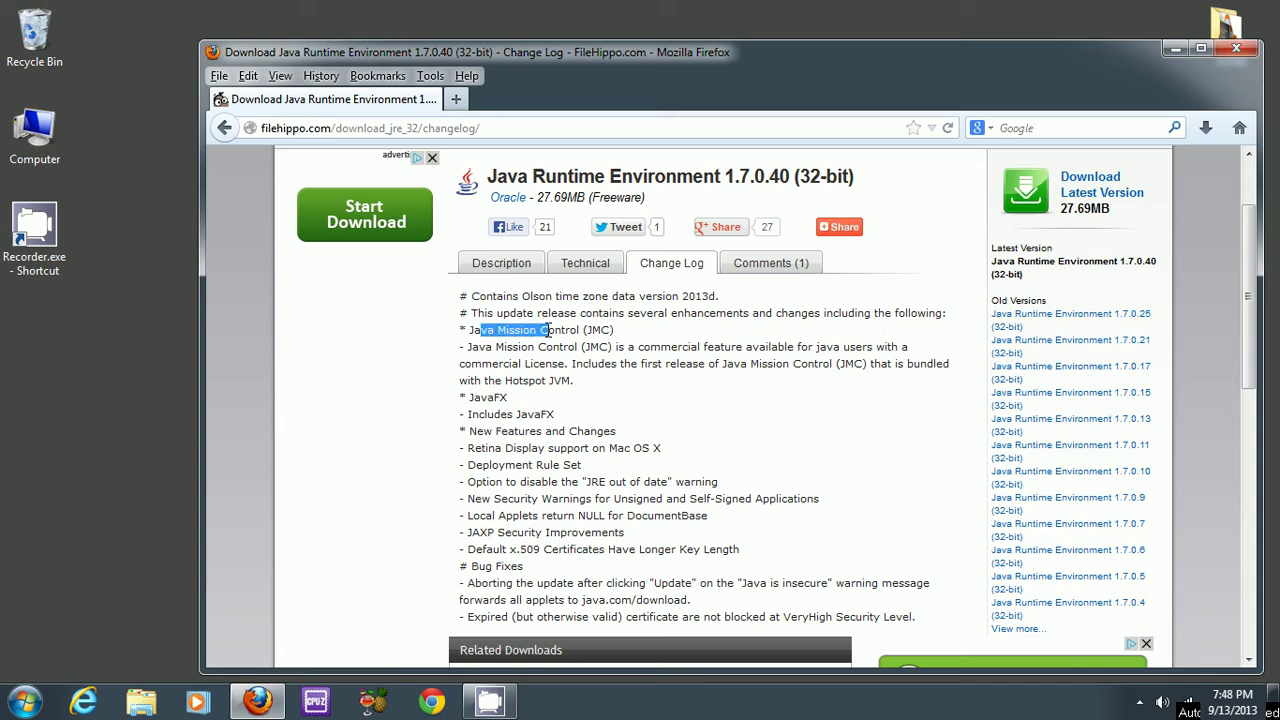
left_click(600, 326)
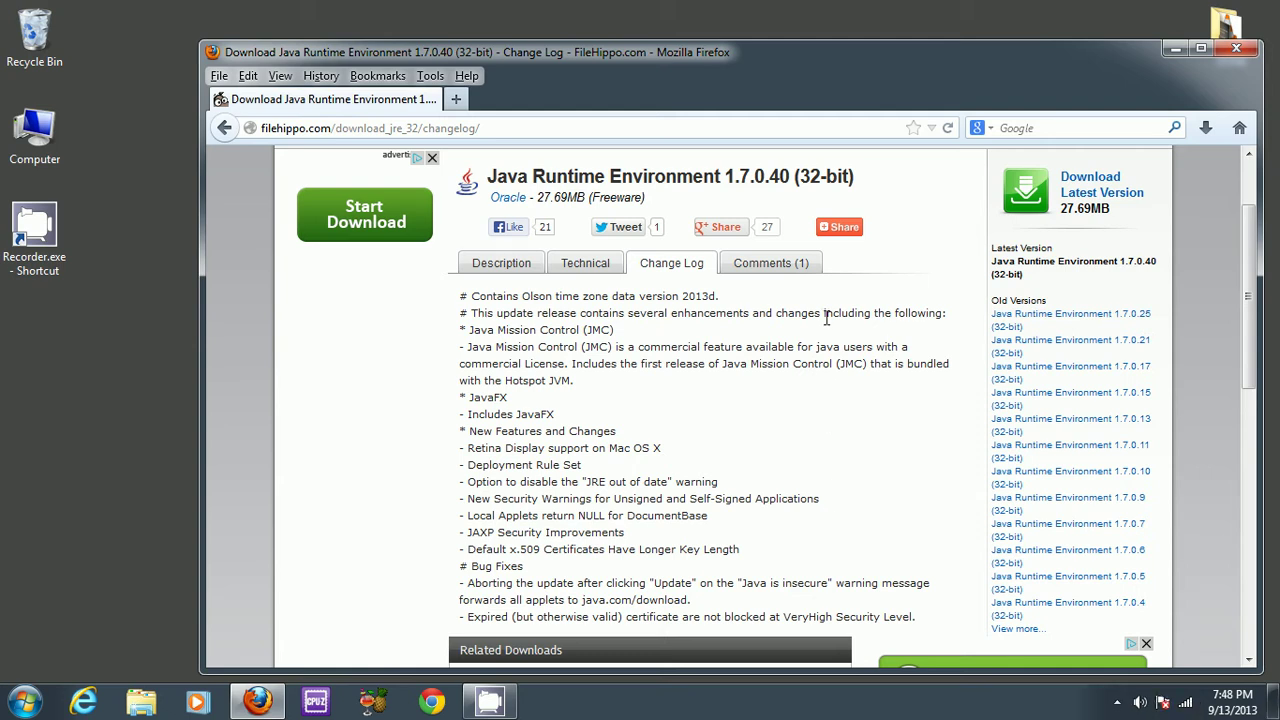
left_click(1072, 188)
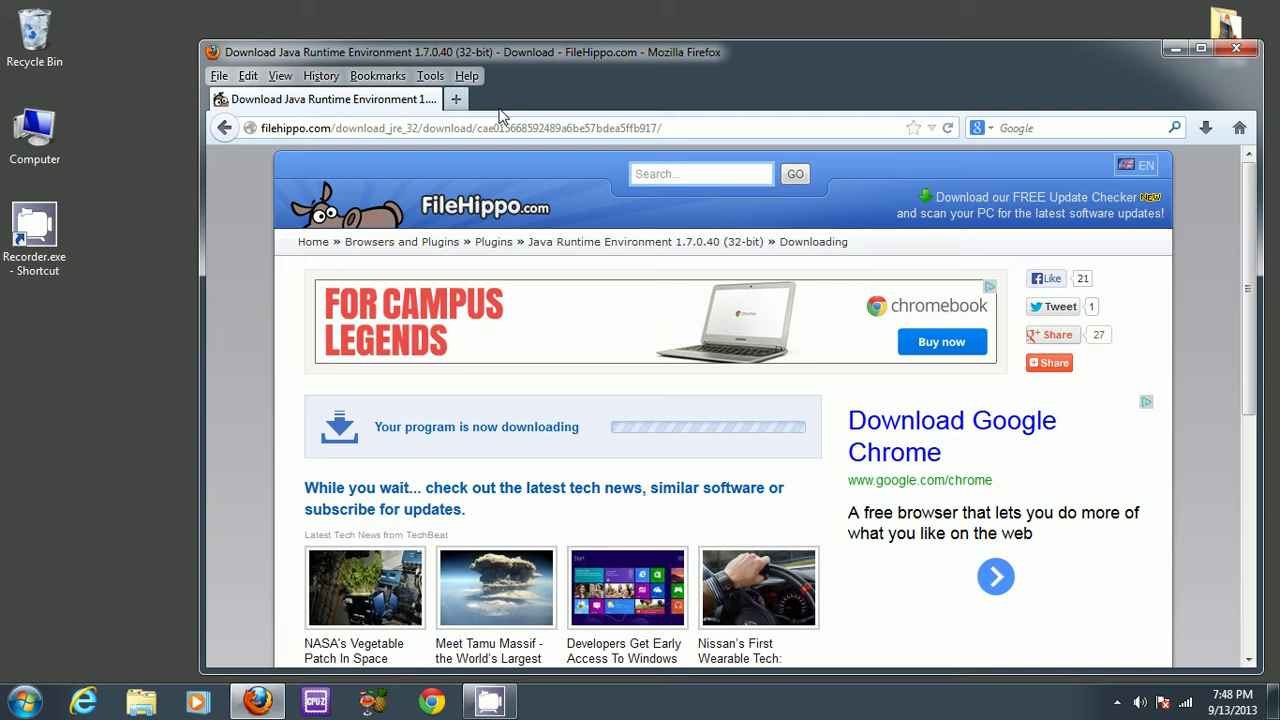
Step: Save the Java installer, then Google 'java version' in a new tab and open 'Verify your Java Version'
left_click(873, 343)
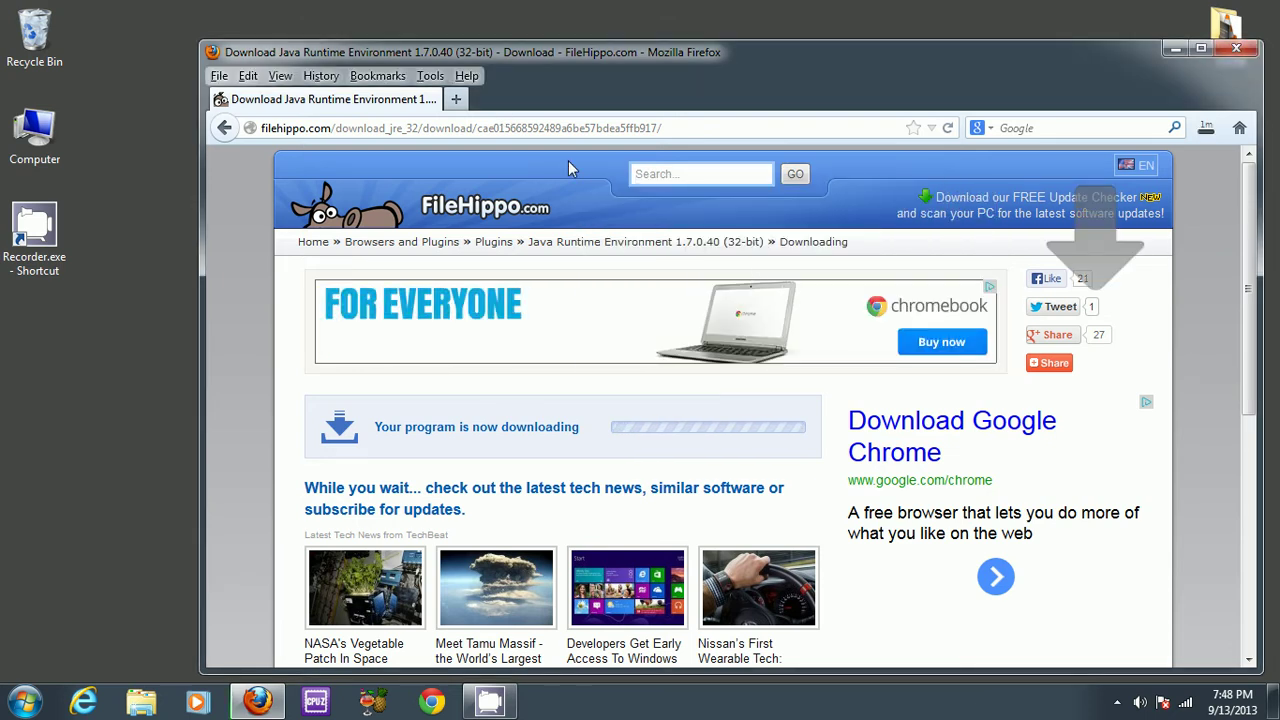
left_click(455, 99)
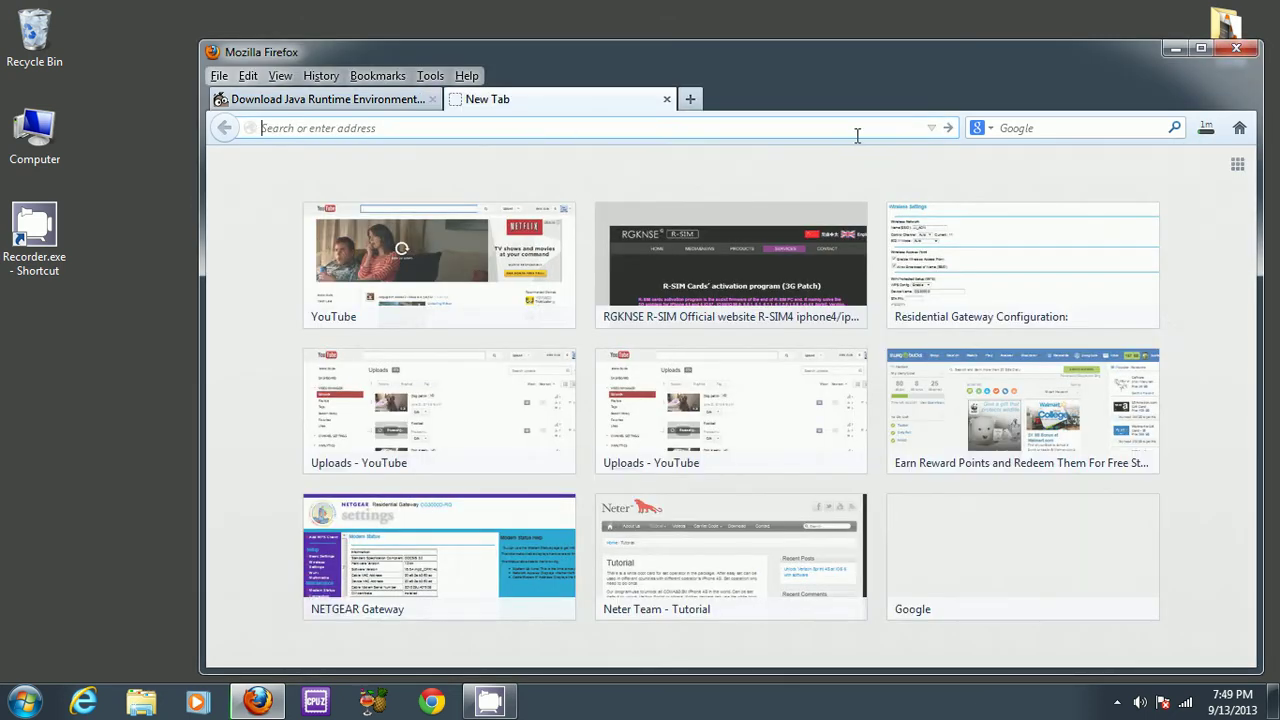
left_click(1069, 129)
type("java ")
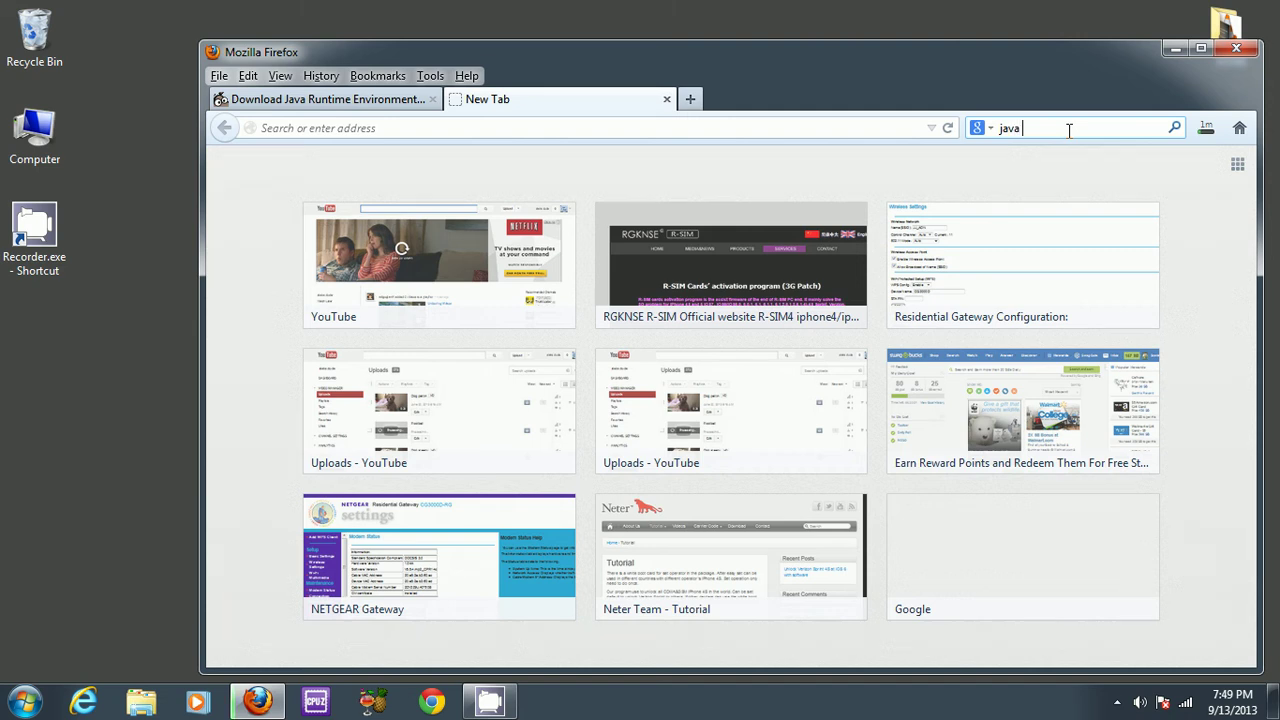
type("version")
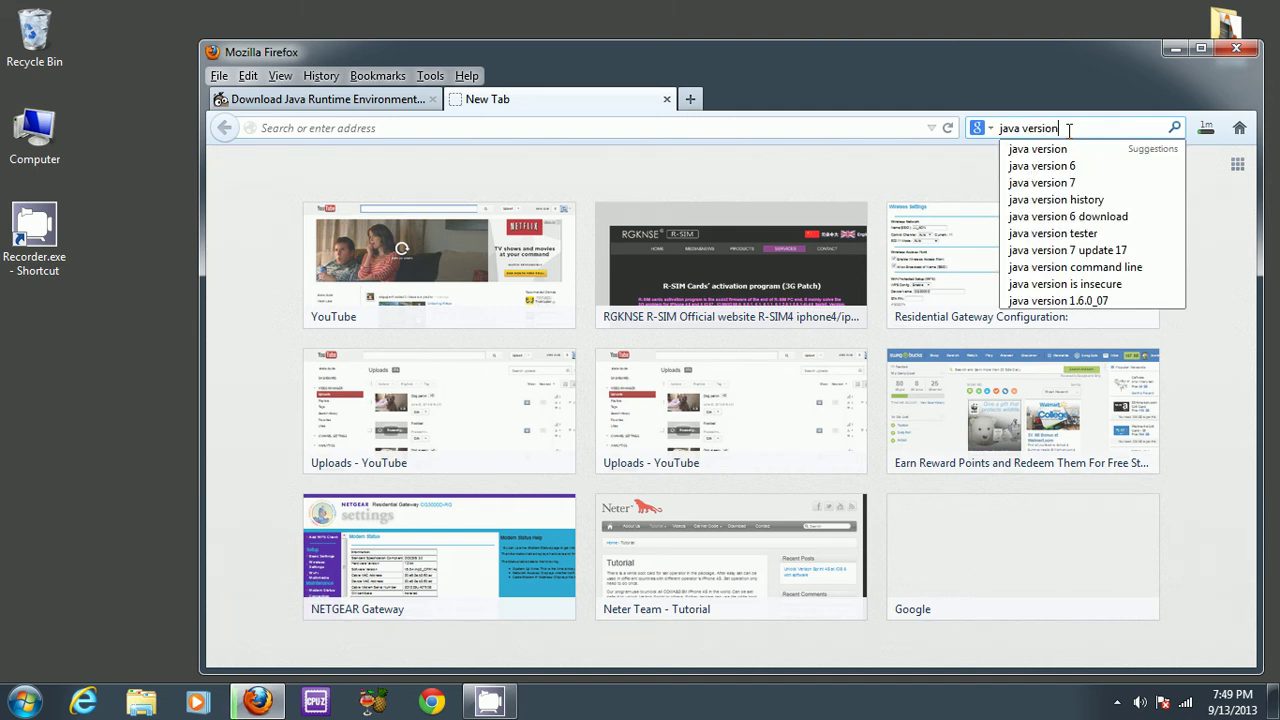
key("Return")
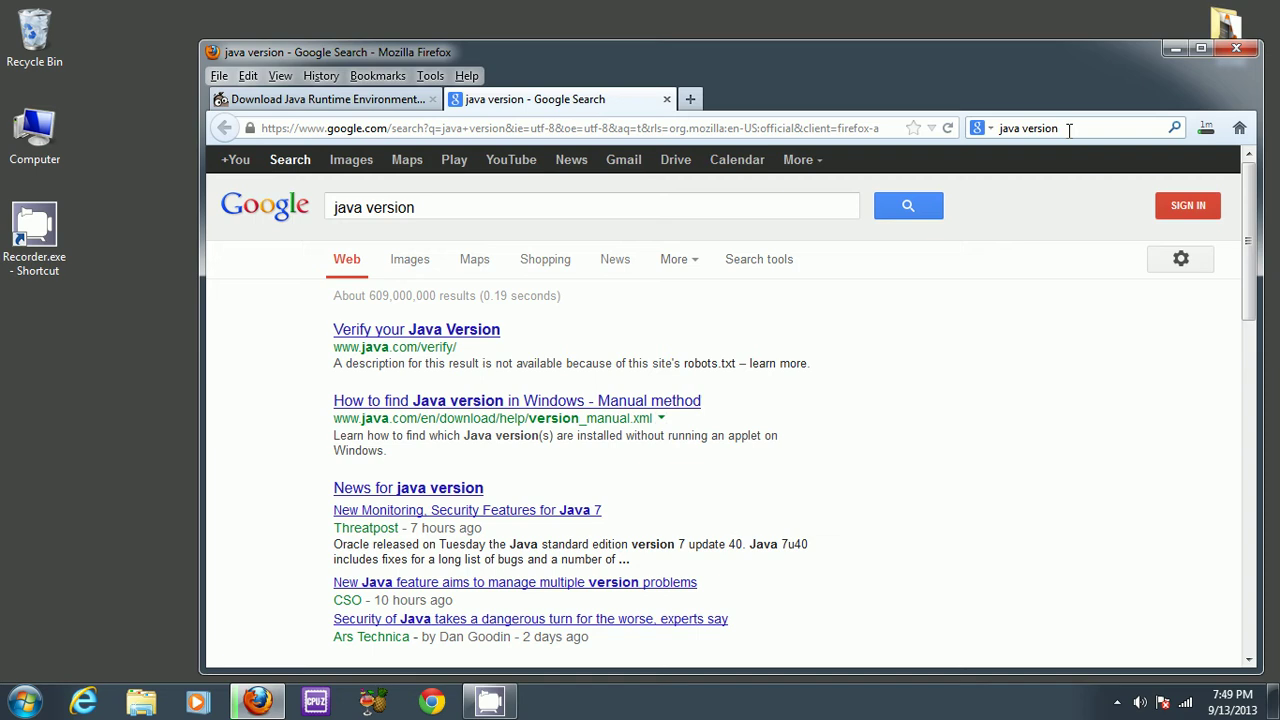
left_click(460, 331)
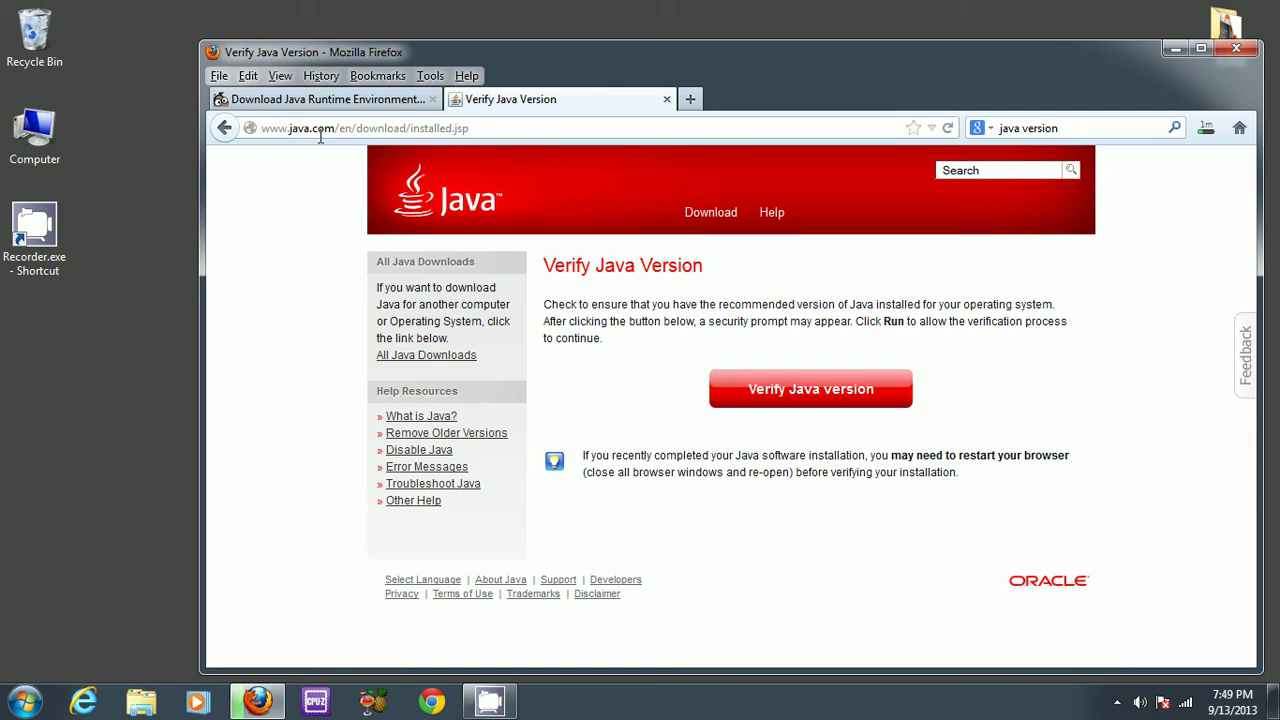
Step: Run java.com's version check and allow the detection applet, which reports Version 7 Update 25
left_click(465, 128)
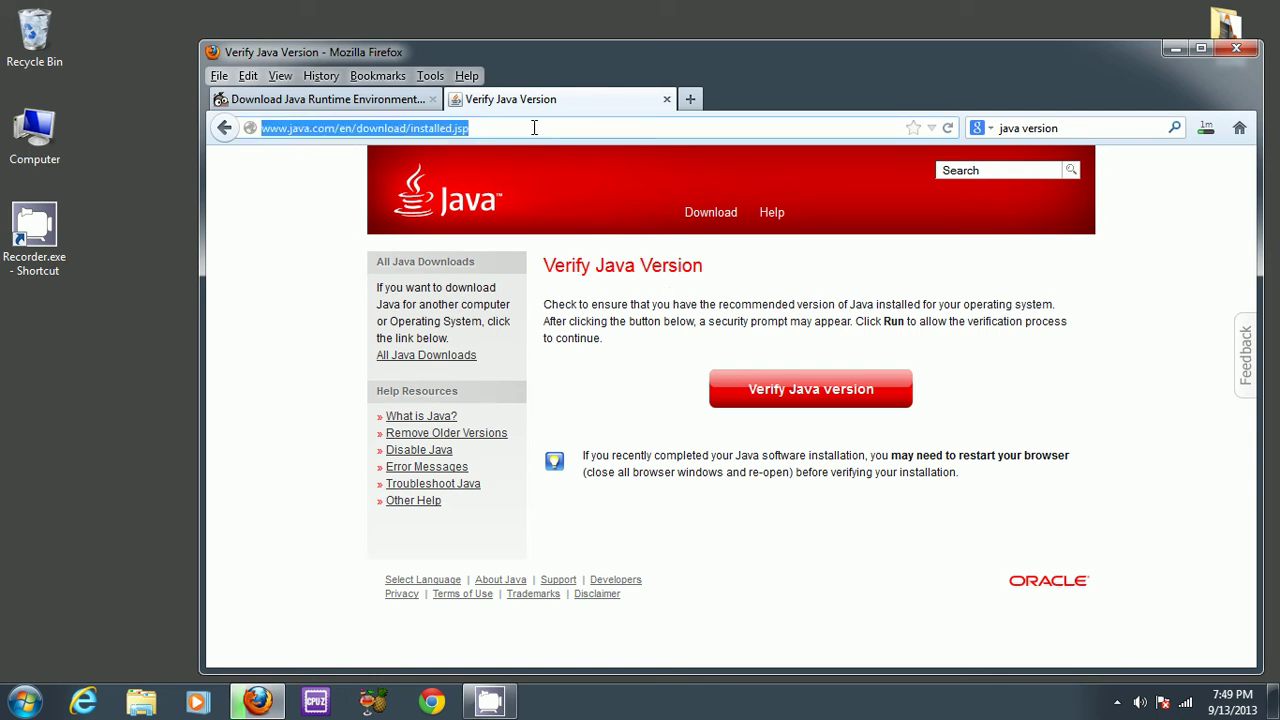
left_click(468, 128)
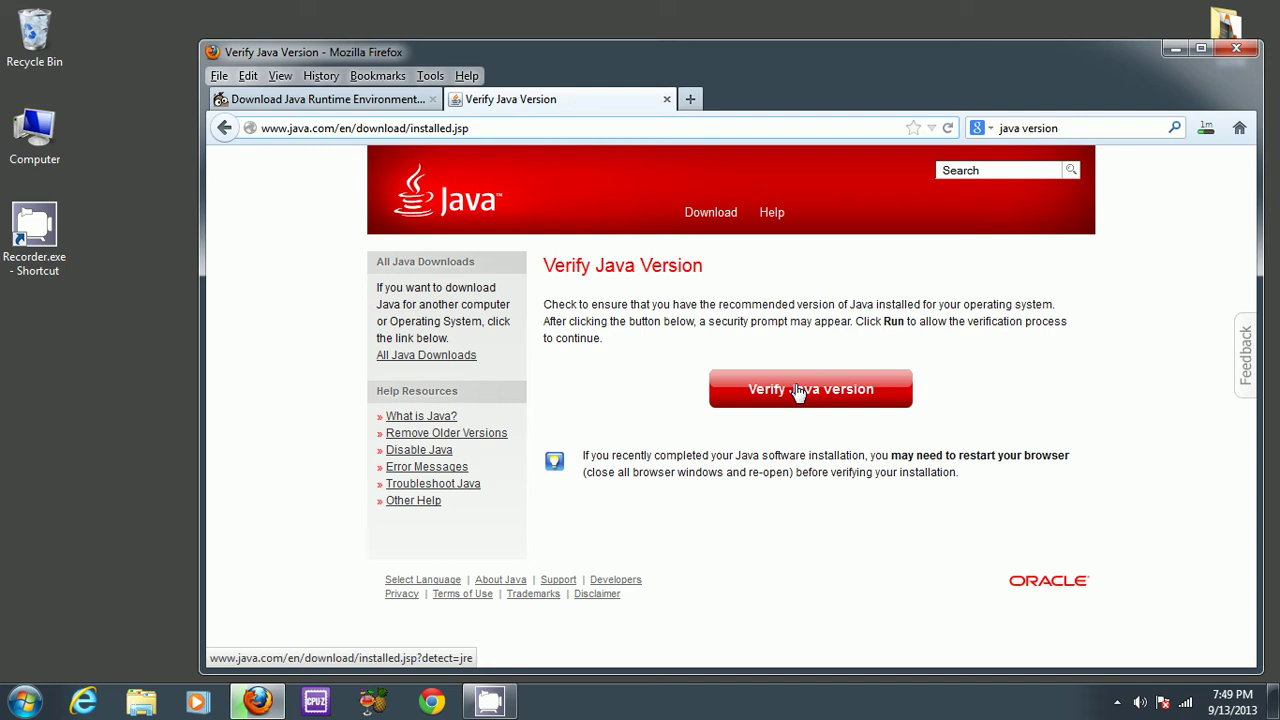
left_click(798, 392)
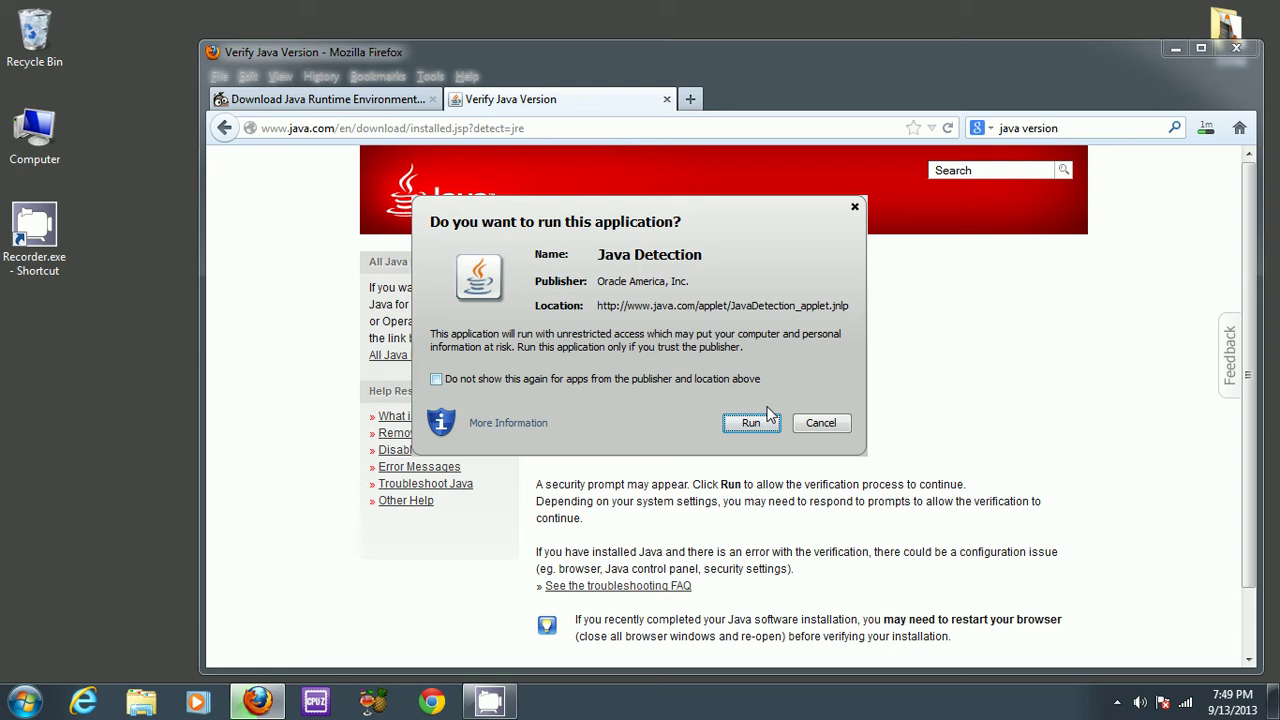
left_click(763, 421)
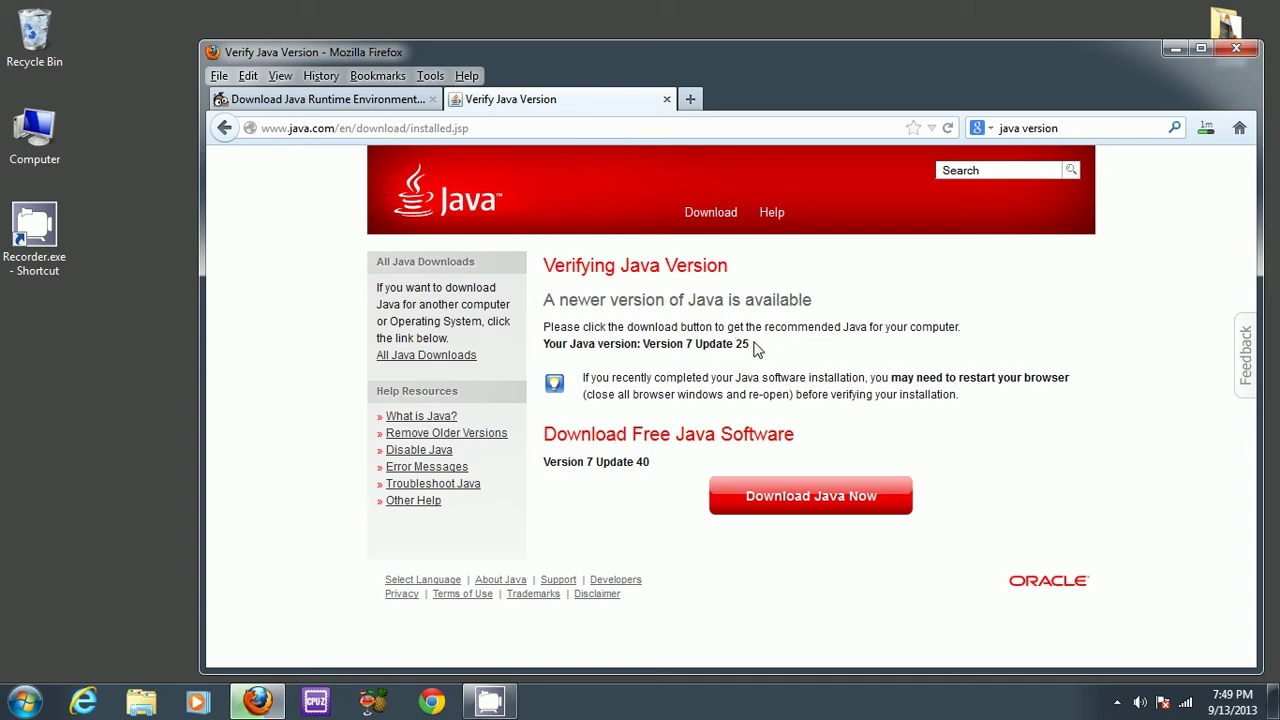
Step: Switch between the FileHippo change log and the java.com verification result tabs
left_click(389, 104)
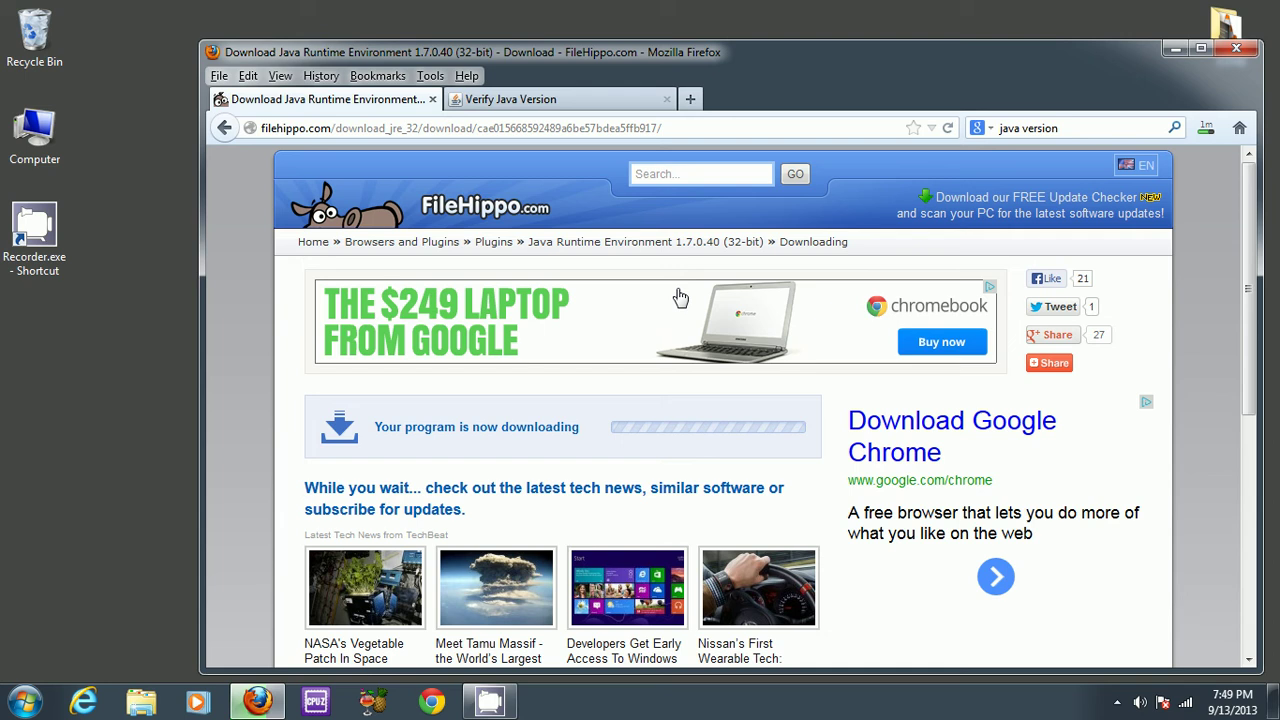
left_click(224, 128)
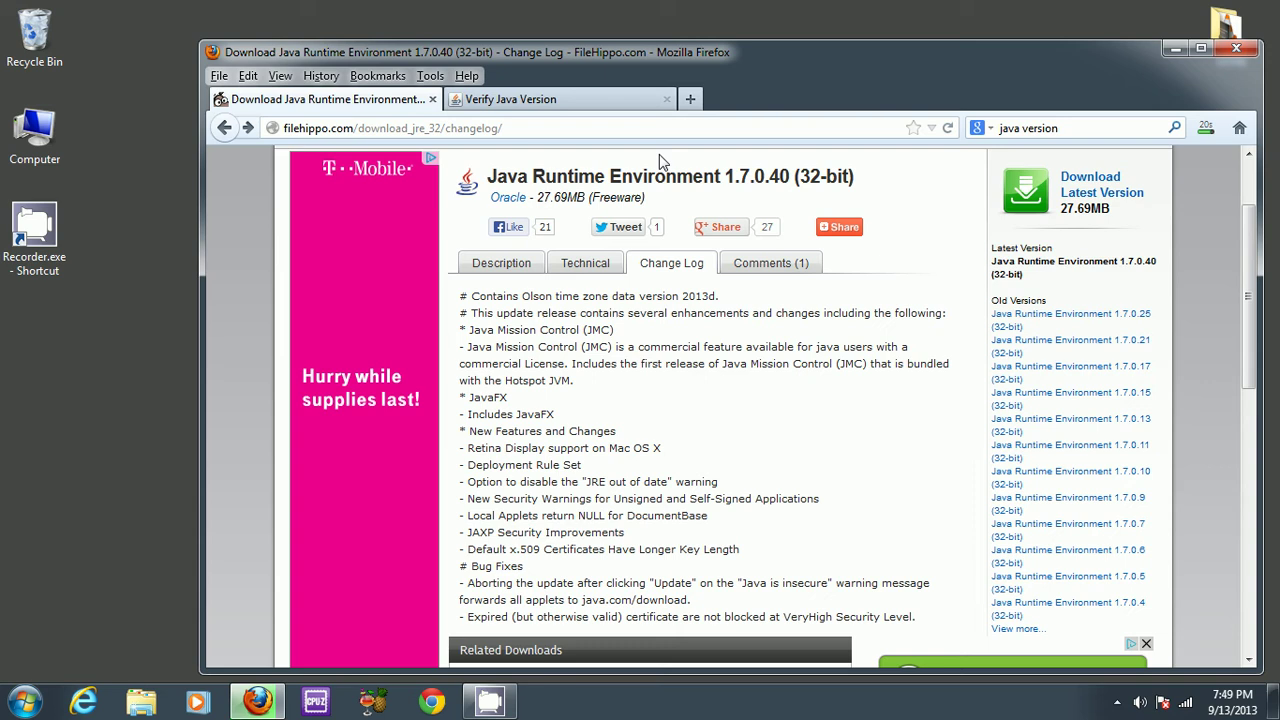
left_click(617, 103)
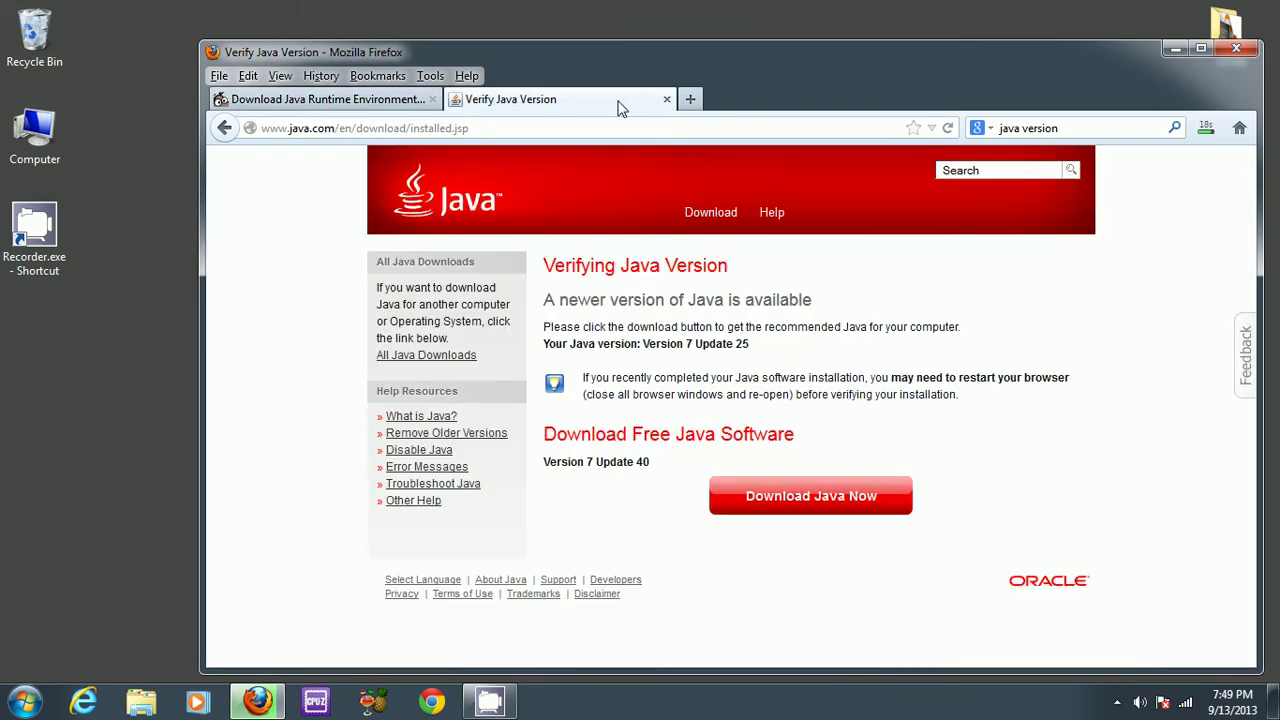
left_click(382, 103)
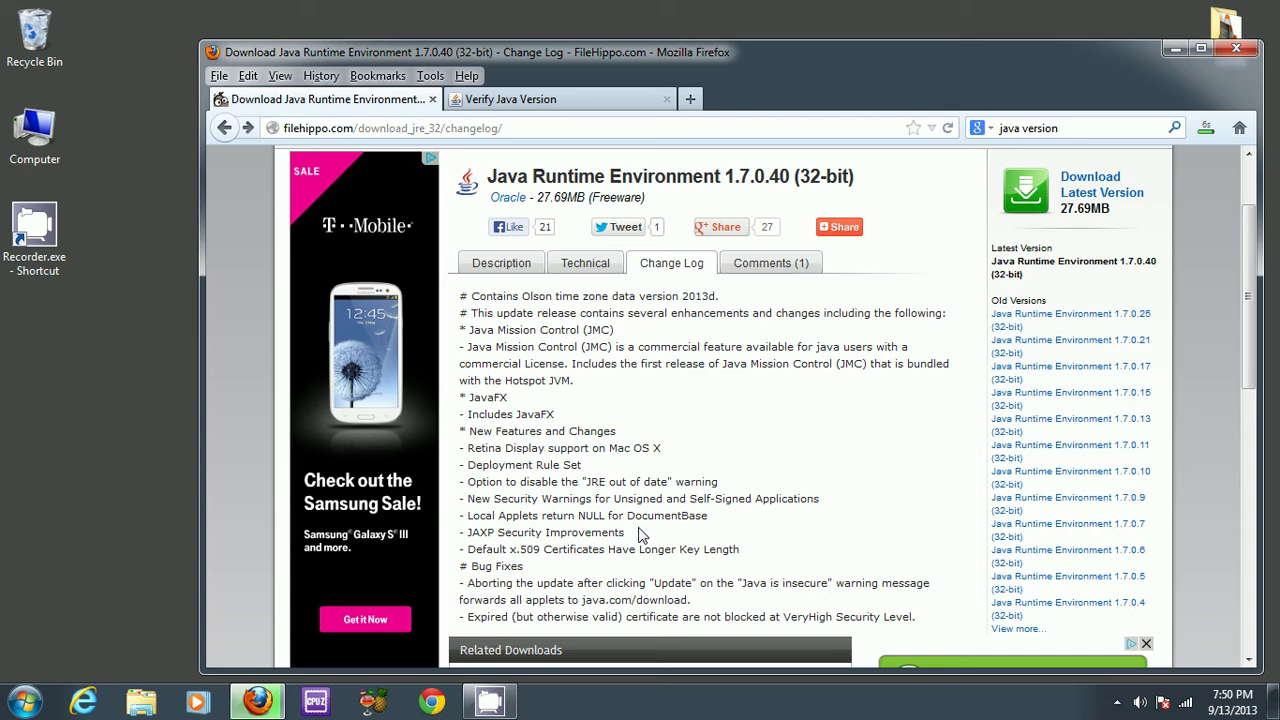
Step: Note the installed Version 7 Update 25 line, then open the finished Java installer download
left_click(576, 106)
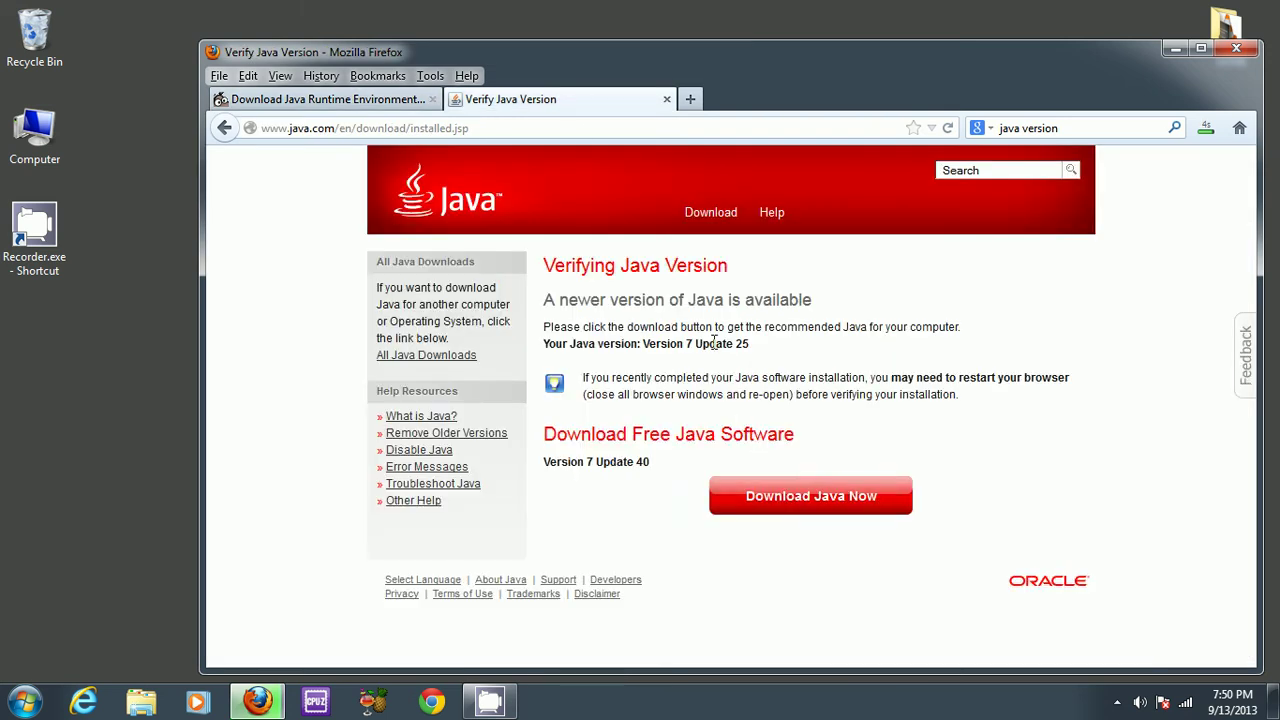
left_click_drag(541, 342, 757, 368)
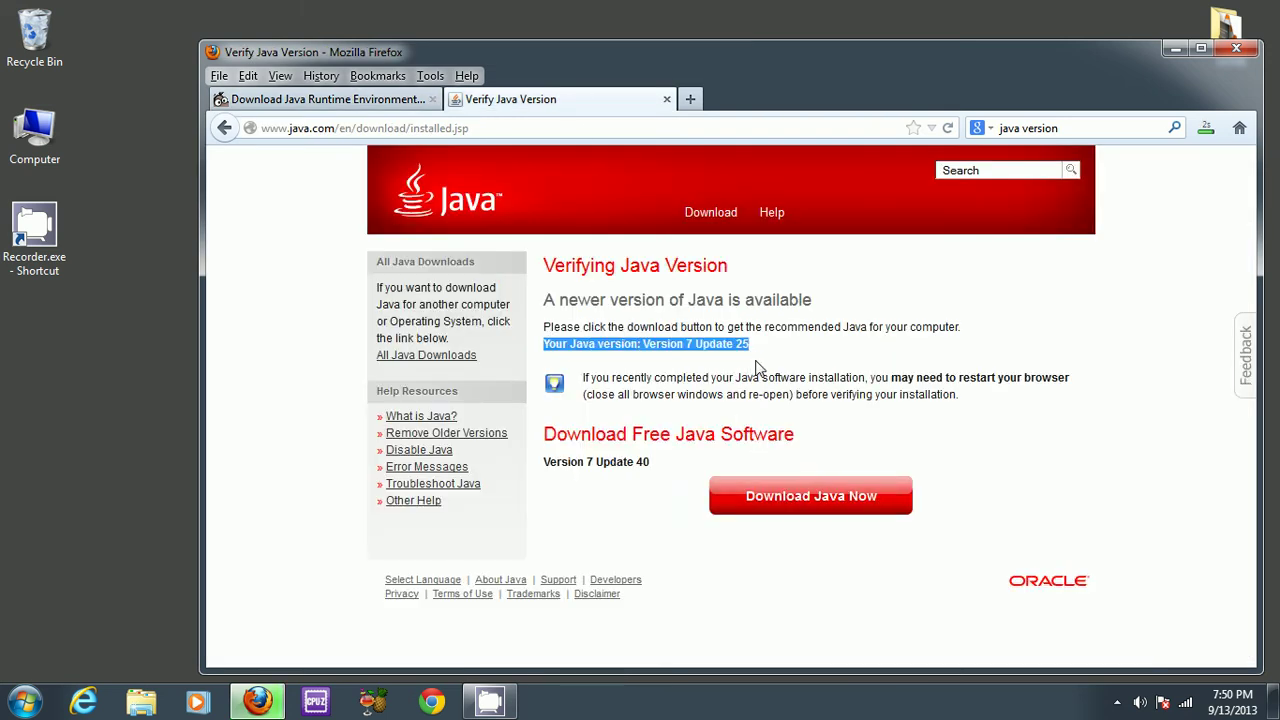
left_click(758, 368)
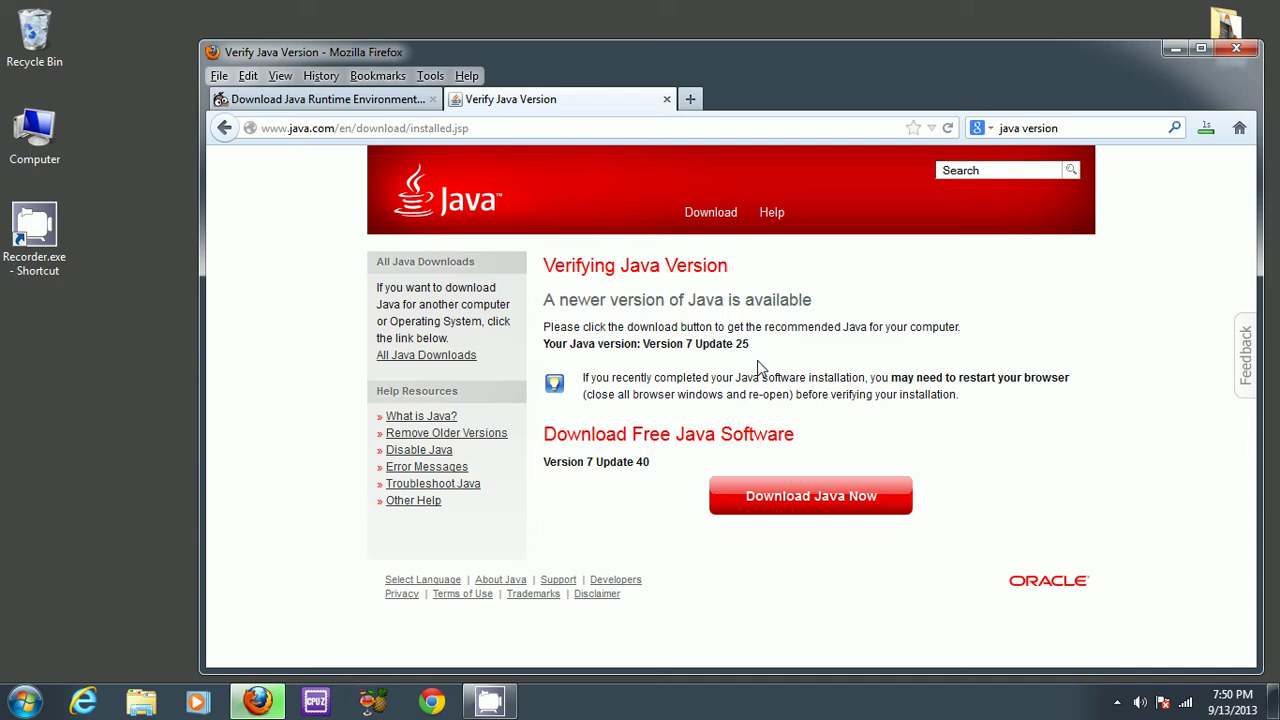
left_click(1206, 127)
left_click(1001, 200)
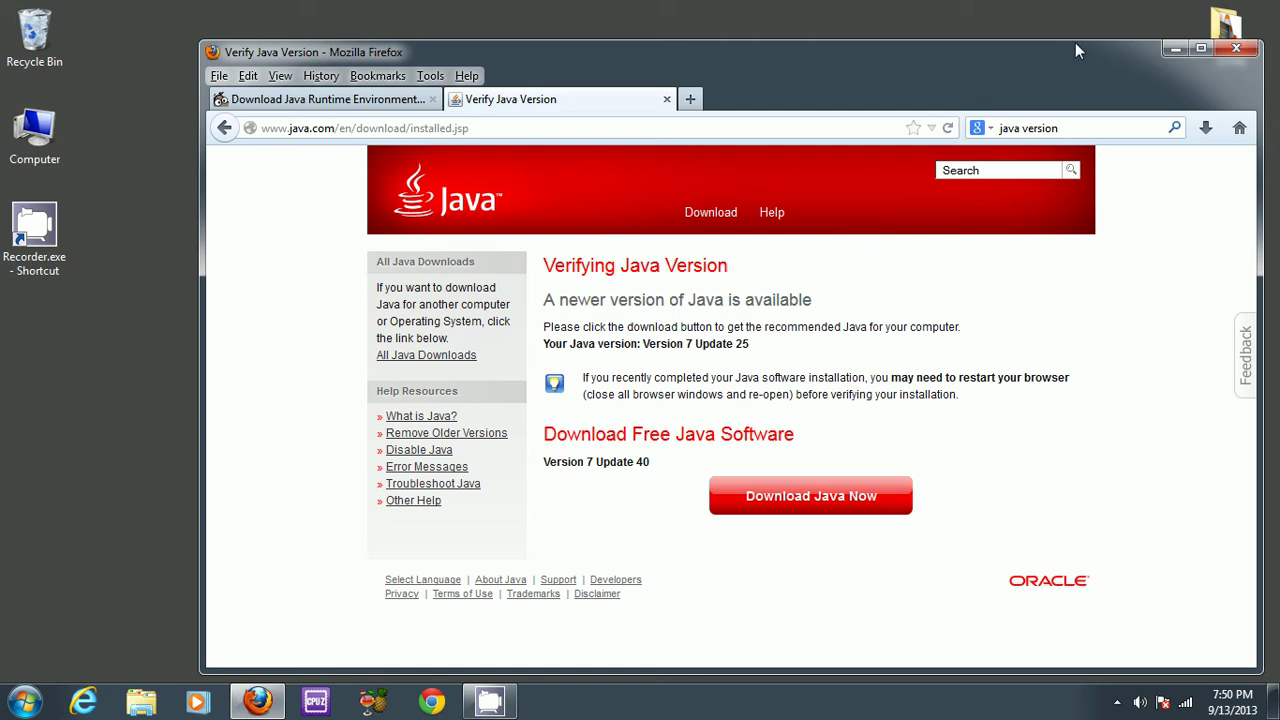
Step: Allow the downloaded Java installer to run and start the installation
left_click_drag(1102, 55, 1005, 64)
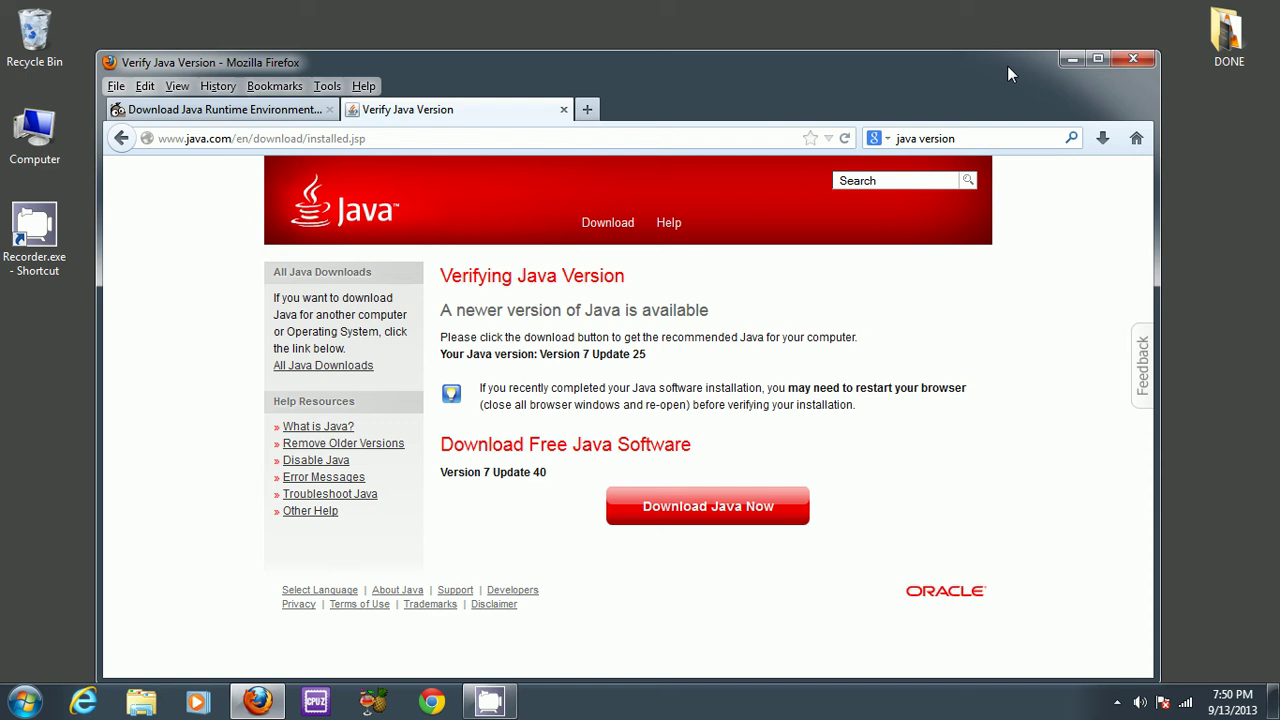
left_click(692, 364)
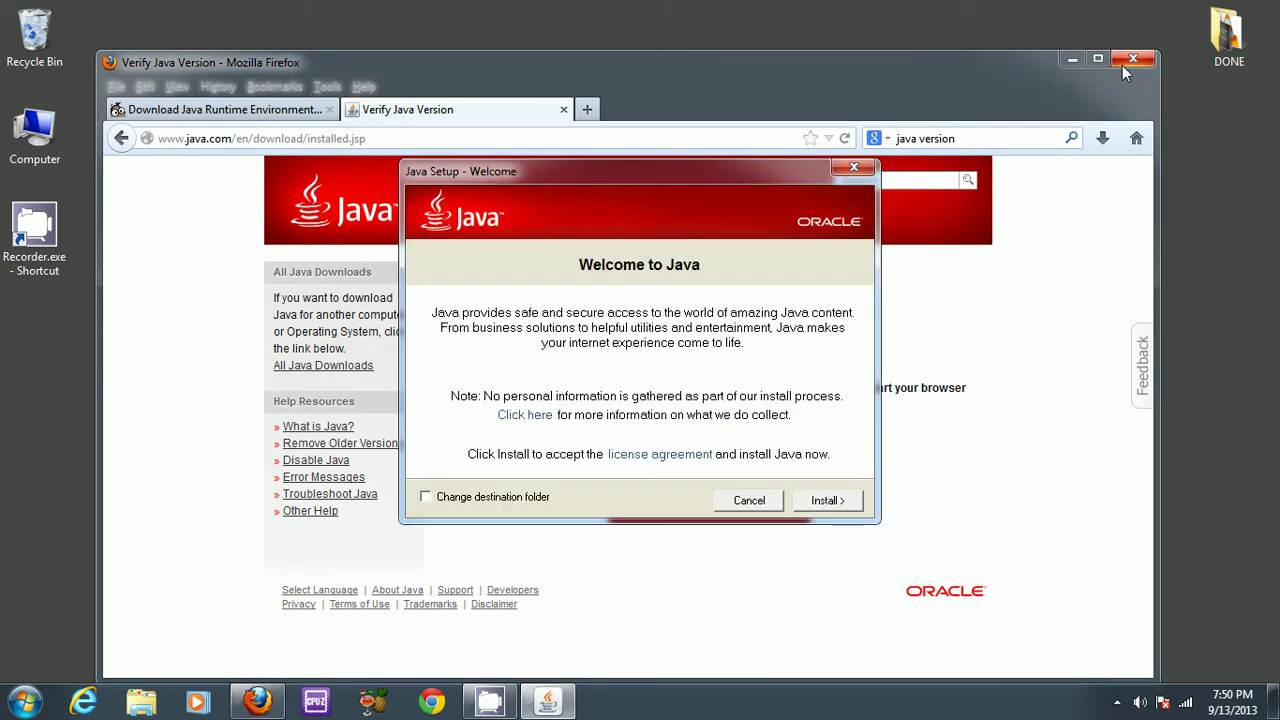
left_click(824, 500)
left_click(767, 393)
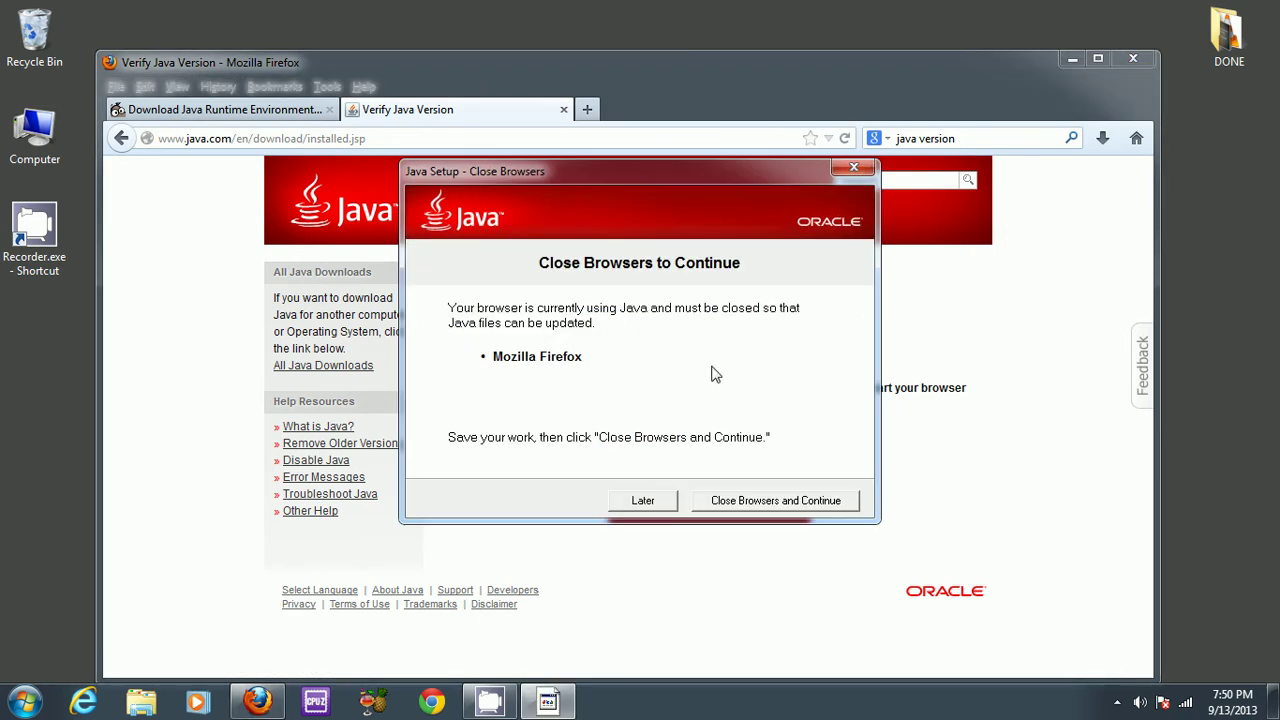
Step: Close Firefox with both tabs and let the installer close browsers and continue
left_click(1137, 62)
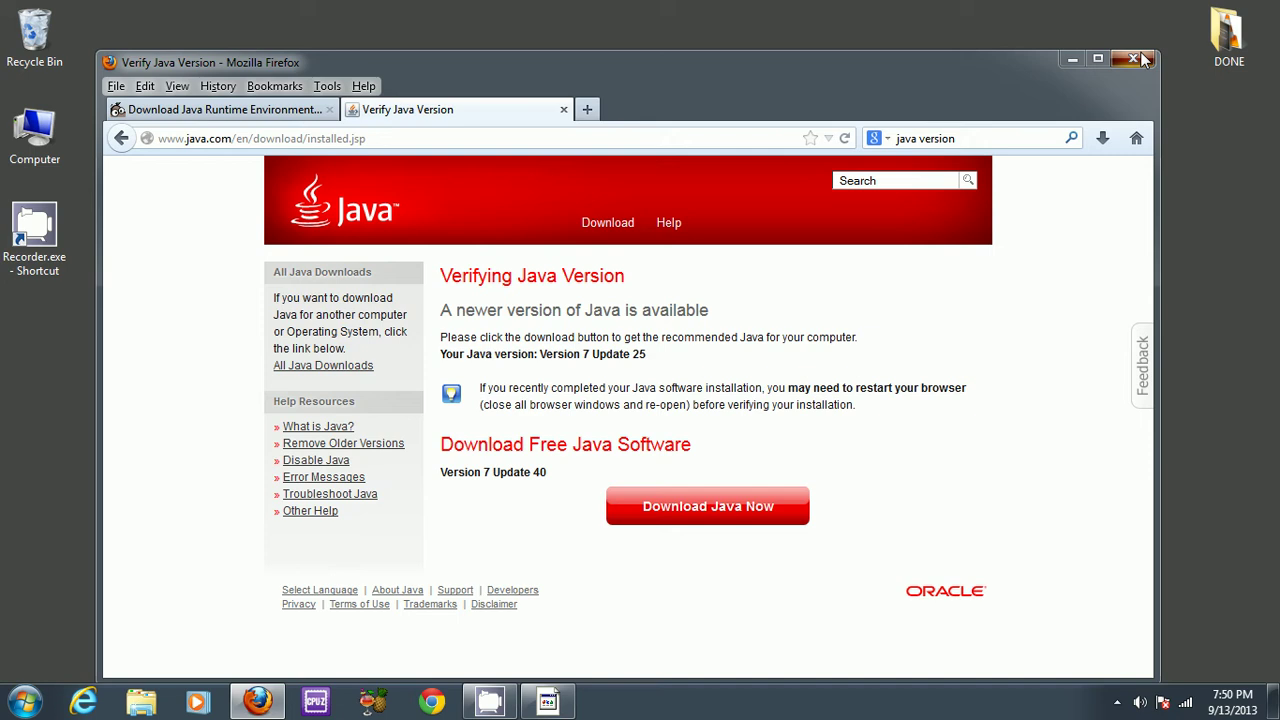
left_click(586, 410)
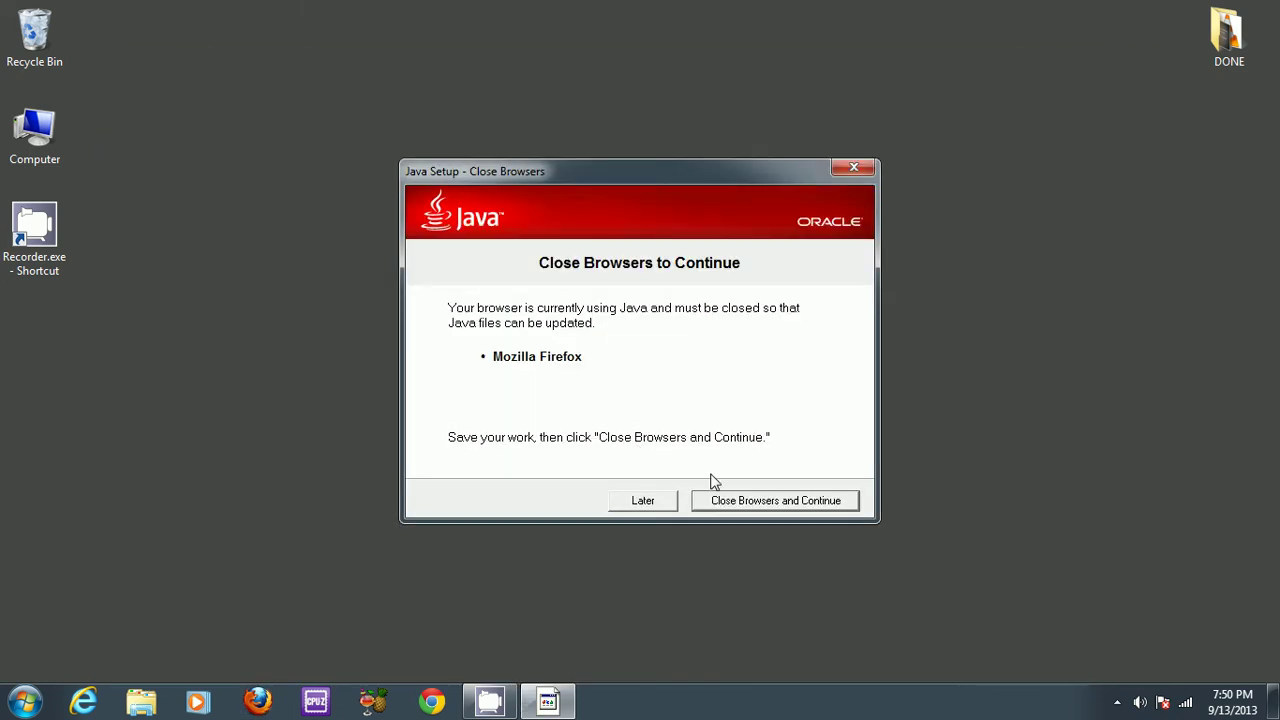
left_click(714, 502)
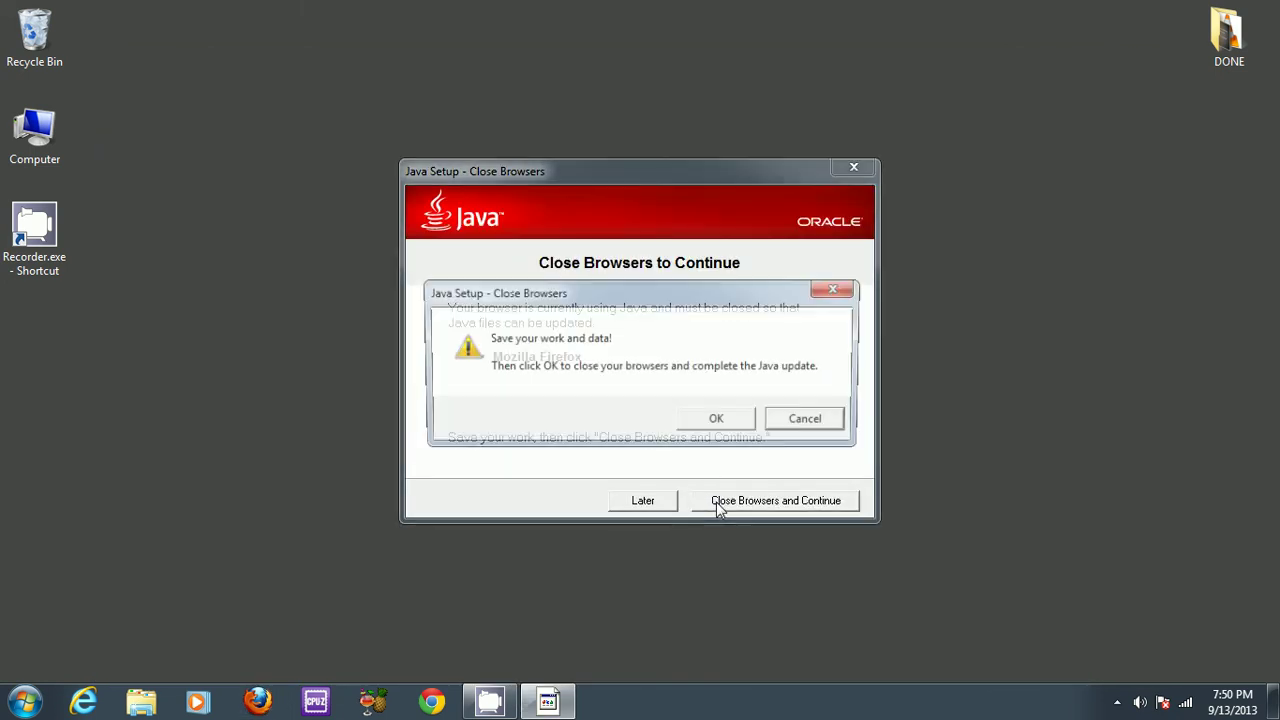
left_click(727, 429)
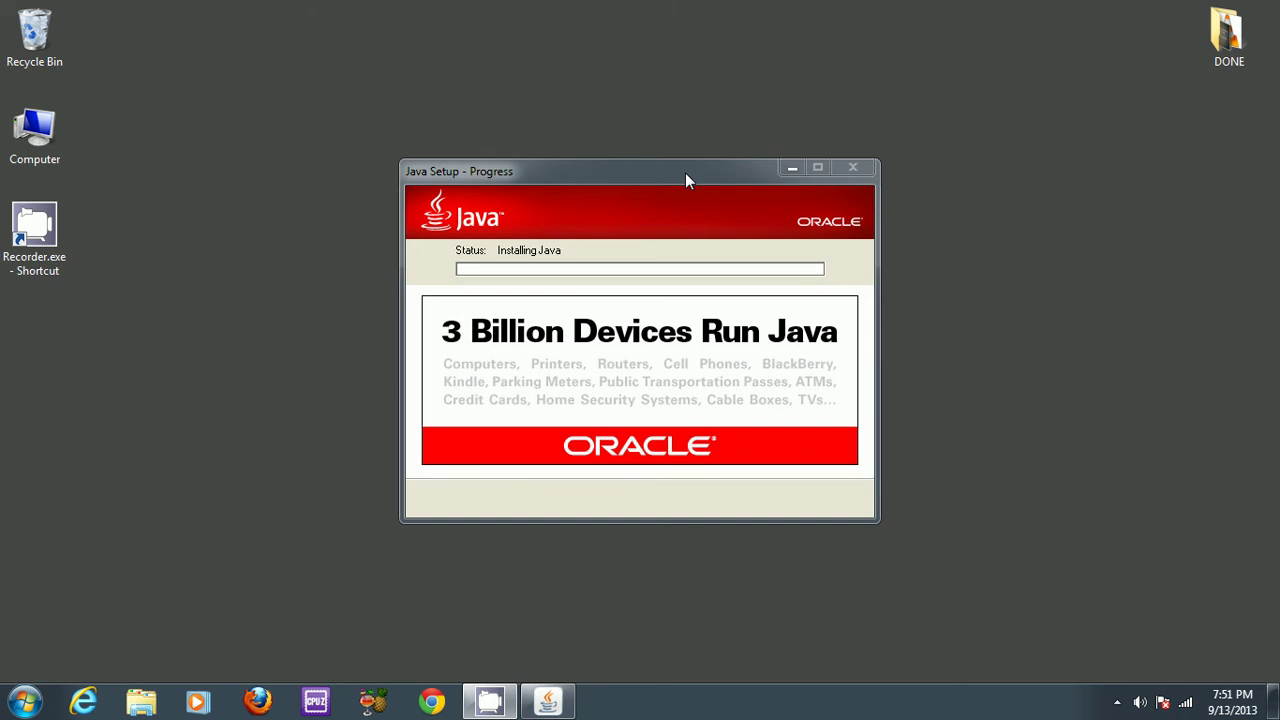
Step: Wait for the Java installation progress to finish, nudging the progress window down and back up
left_click_drag(685, 173, 692, 216)
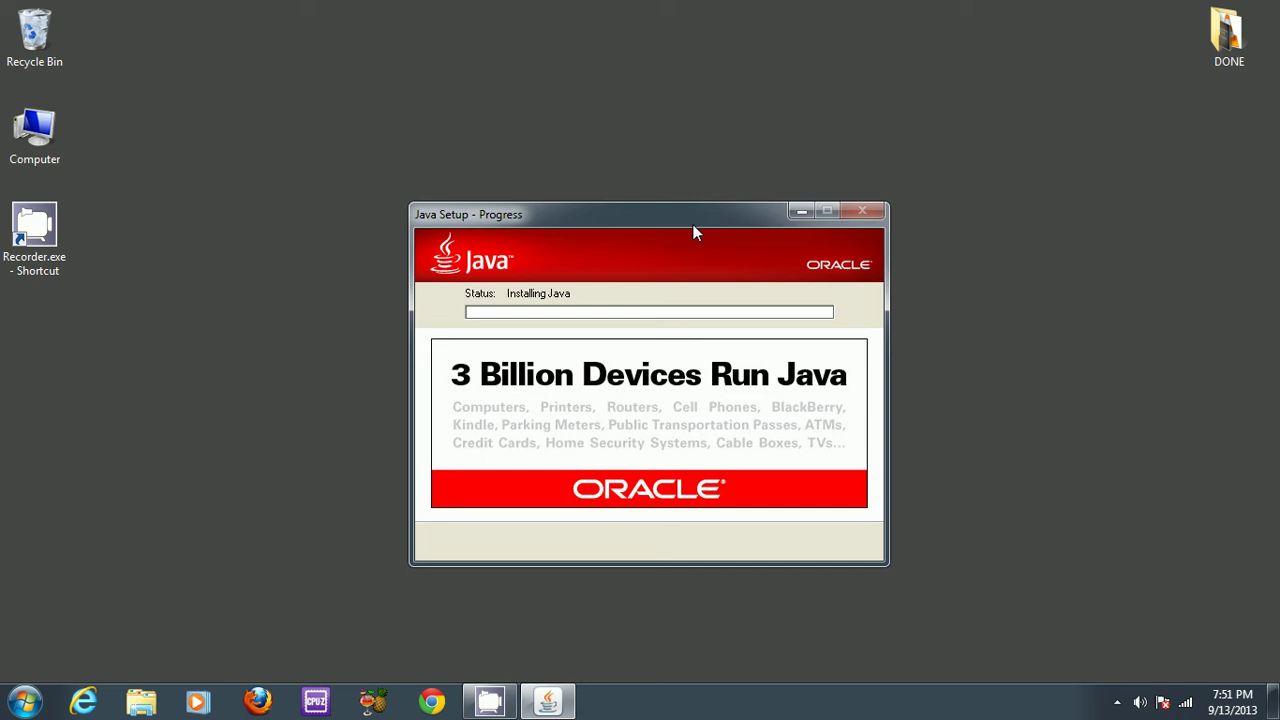
left_click_drag(692, 220, 677, 196)
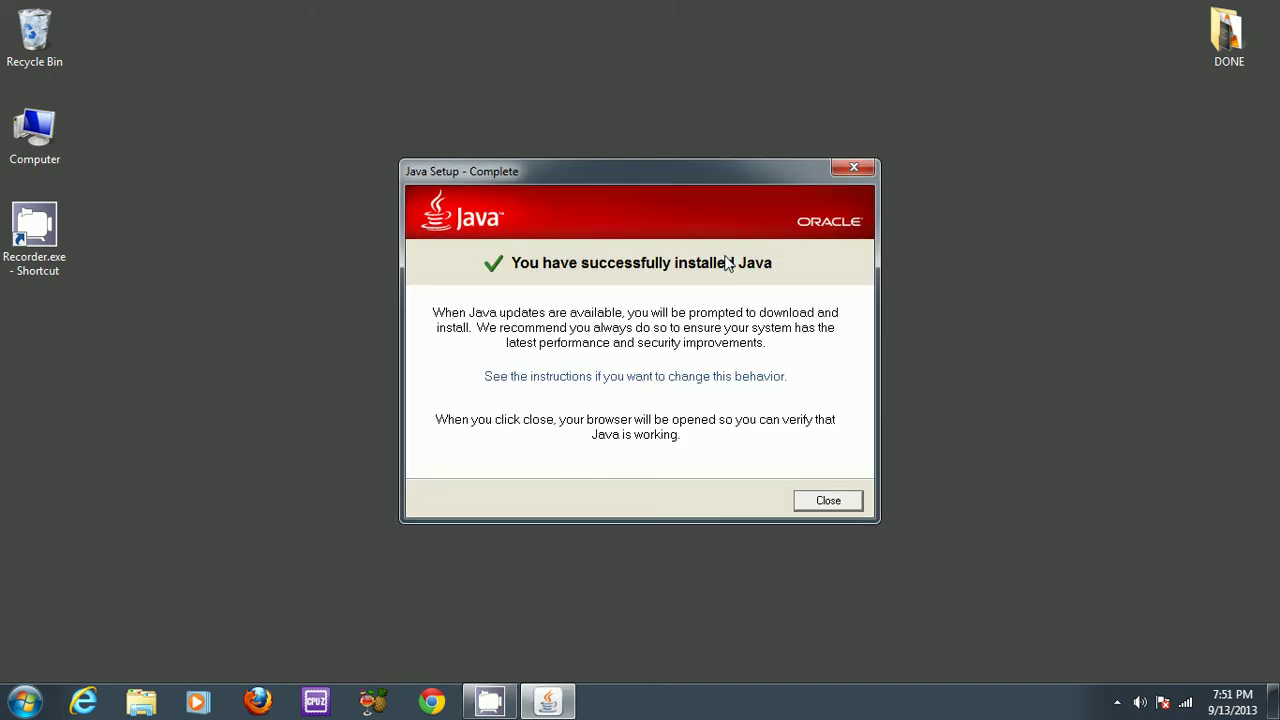
Step: Close Java Setup after the successful install so Chrome opens java.com's verify page
left_click(835, 503)
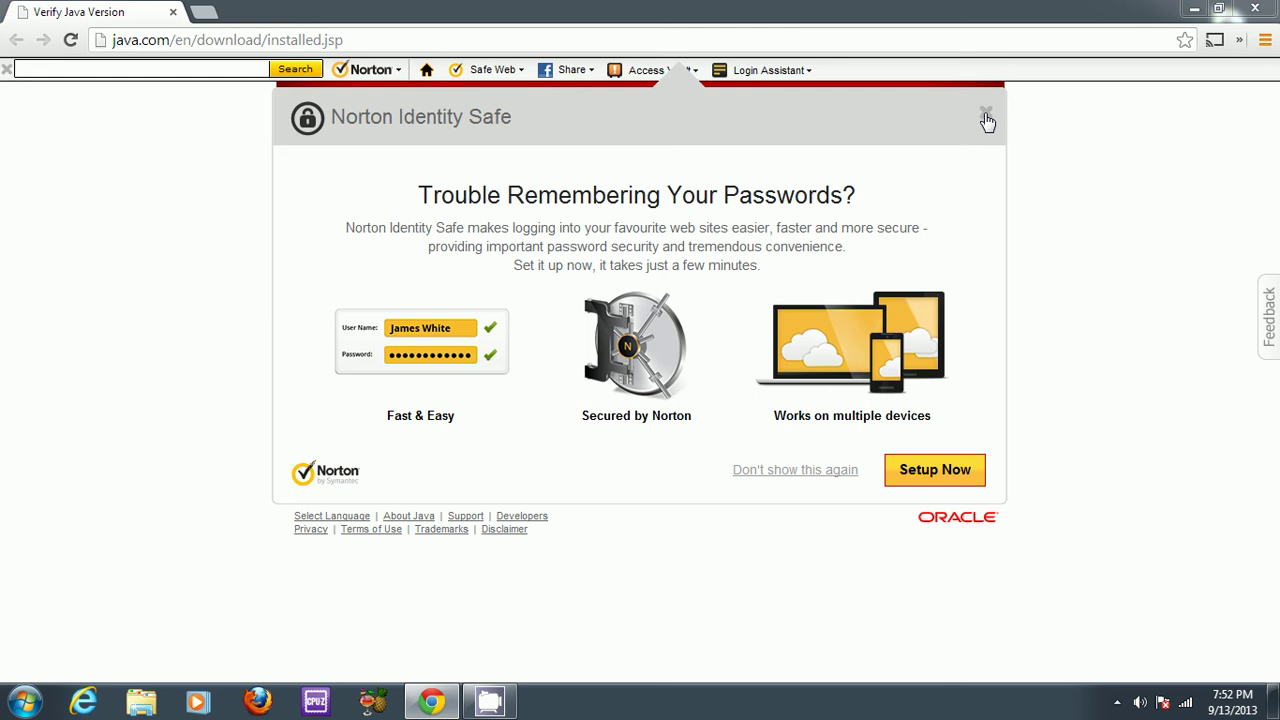
Step: Dismiss the Norton popup and confirm java.com reports Java Version 7 Update 40 installed
left_click(801, 470)
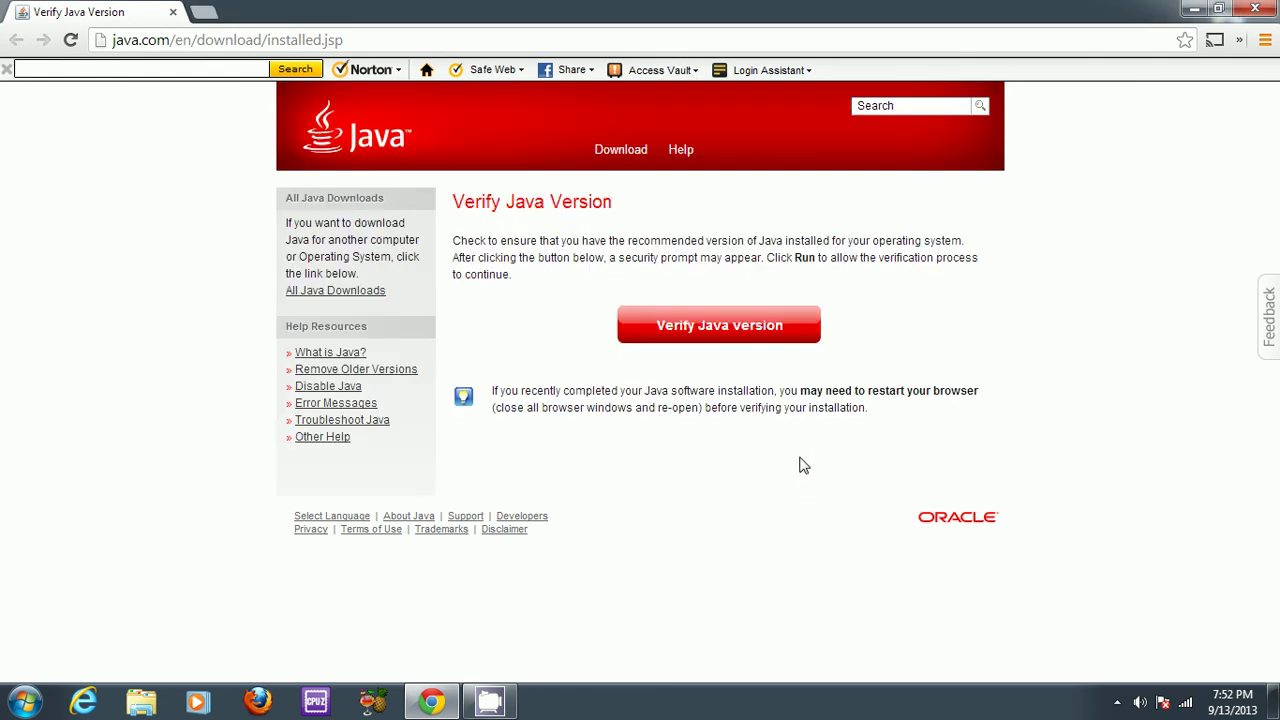
left_click(737, 333)
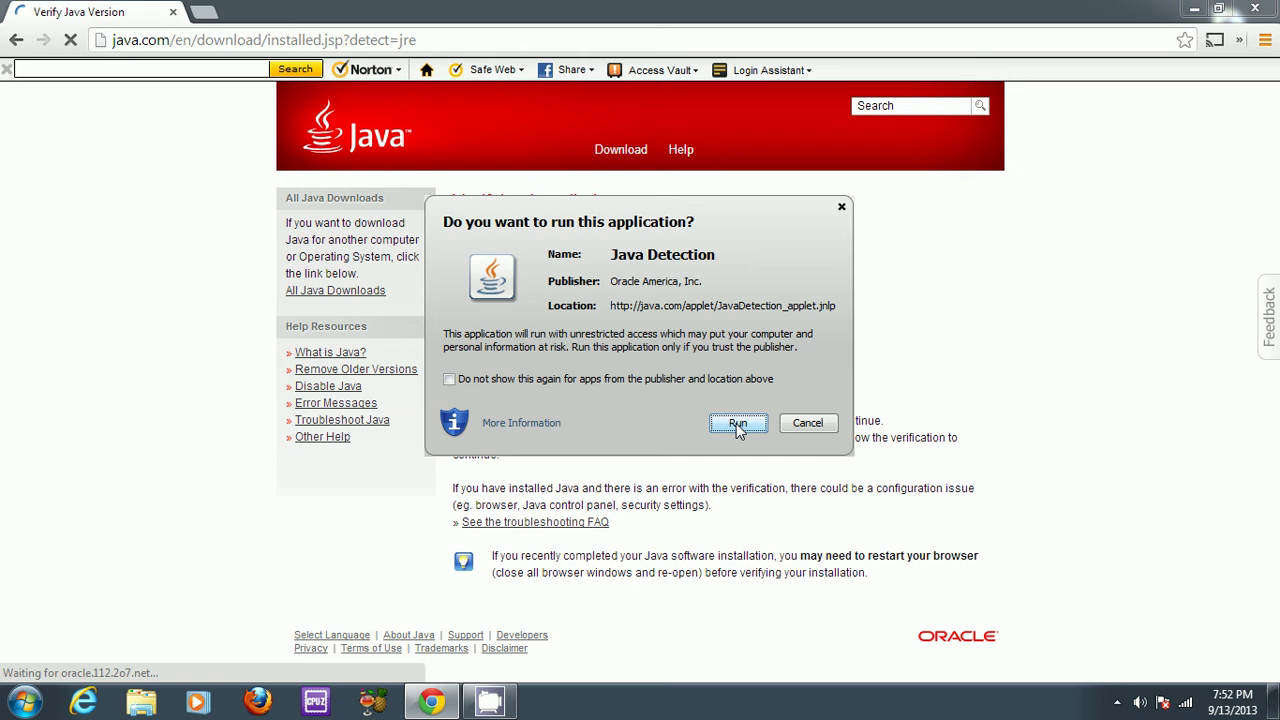
left_click(738, 424)
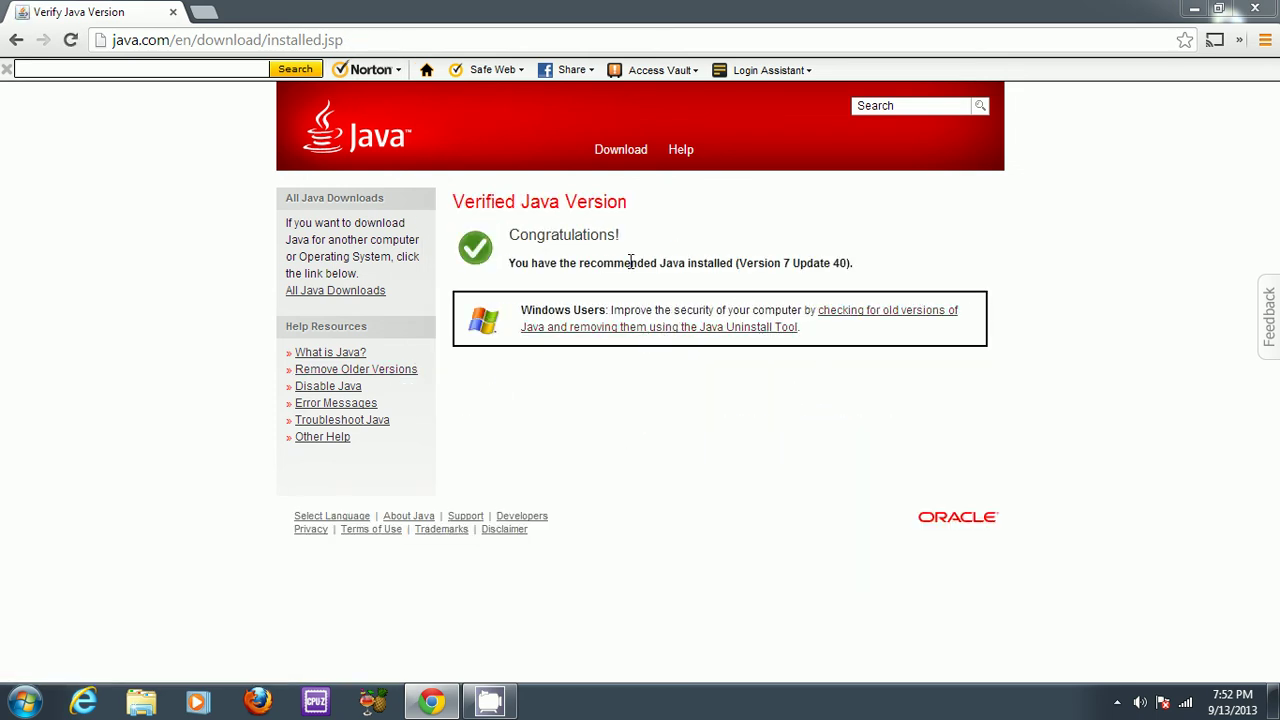
left_click_drag(563, 262, 923, 258)
left_click(923, 258)
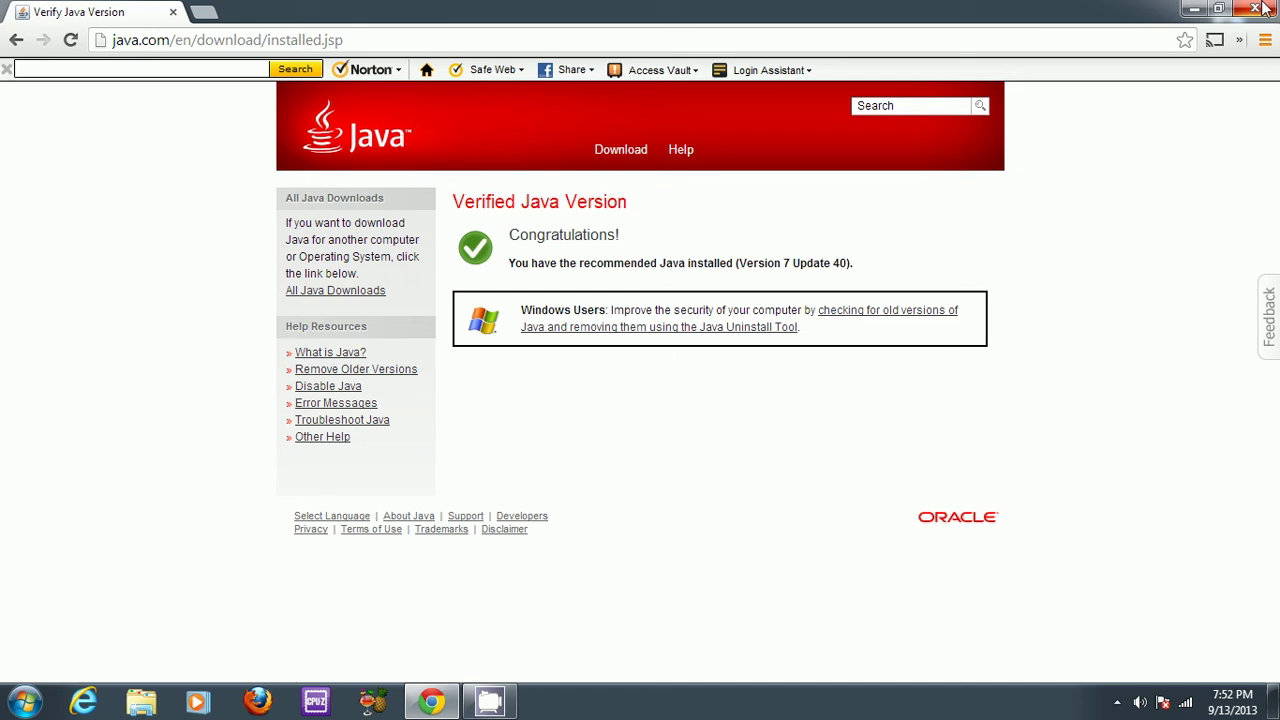
Step: Close Chrome, reopen Firefox, and Google 'test java' to open java.com's Java test page
left_click(1262, 8)
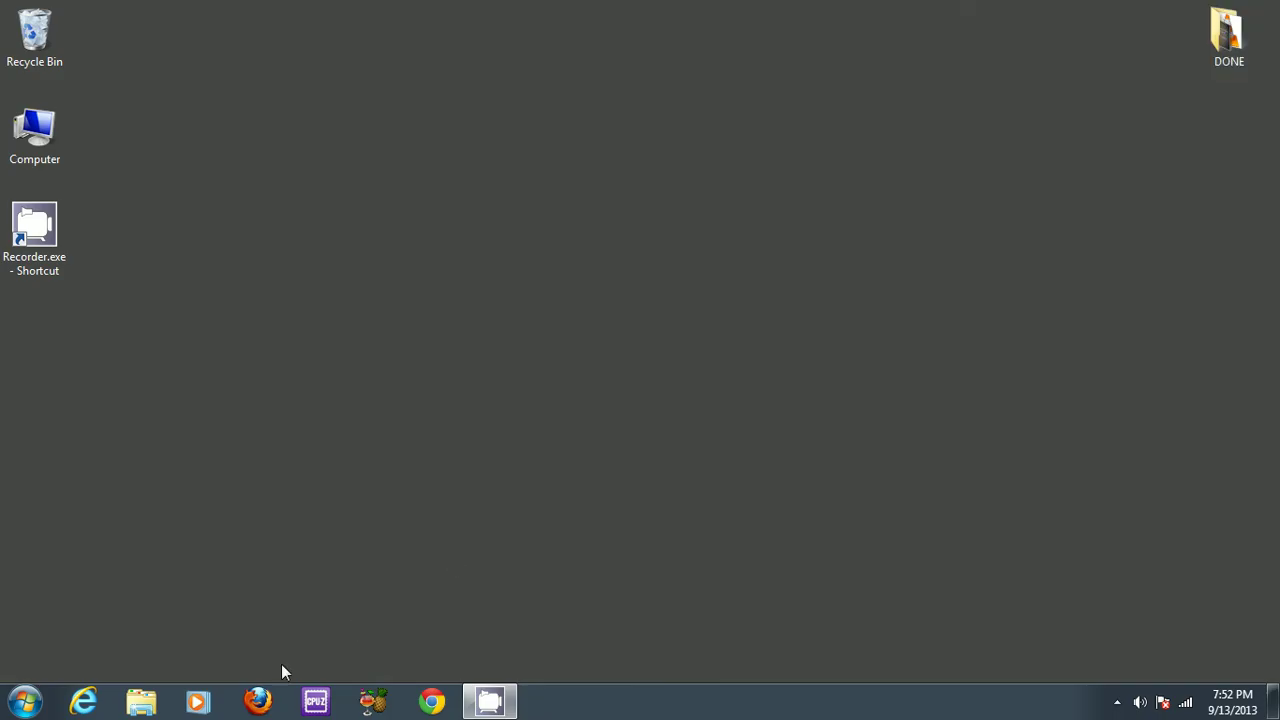
left_click(257, 701)
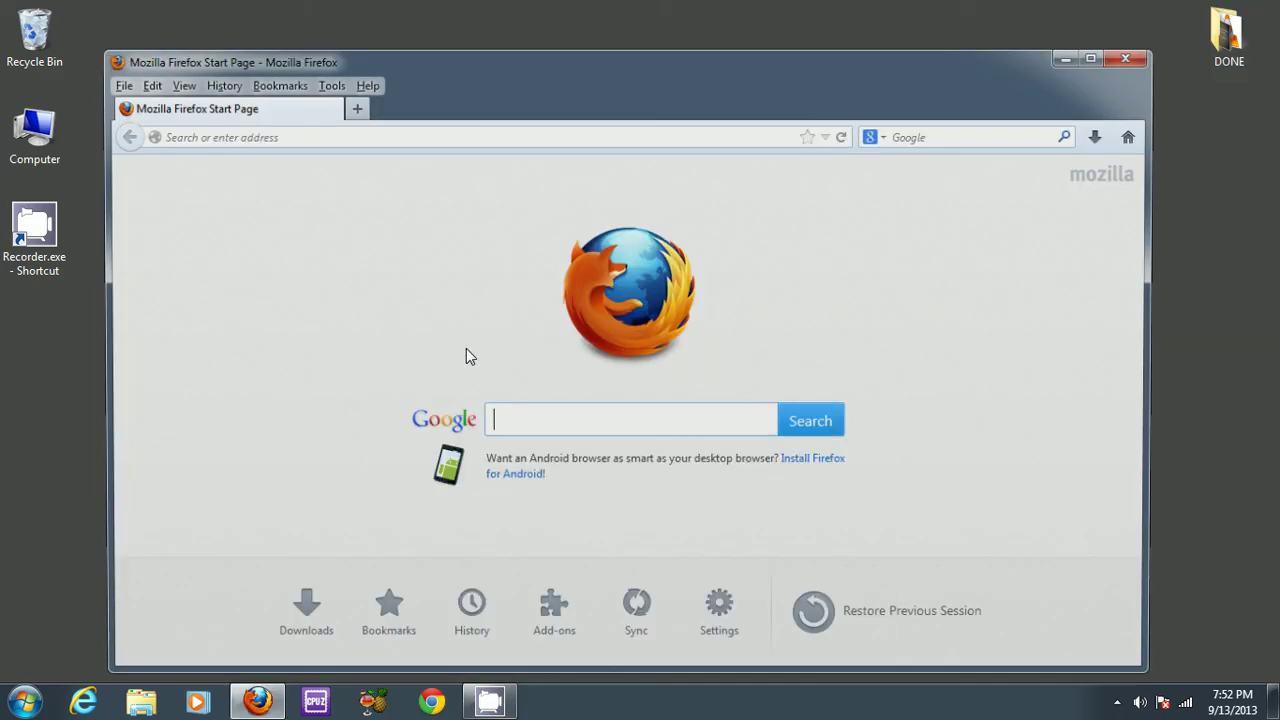
left_click(446, 128)
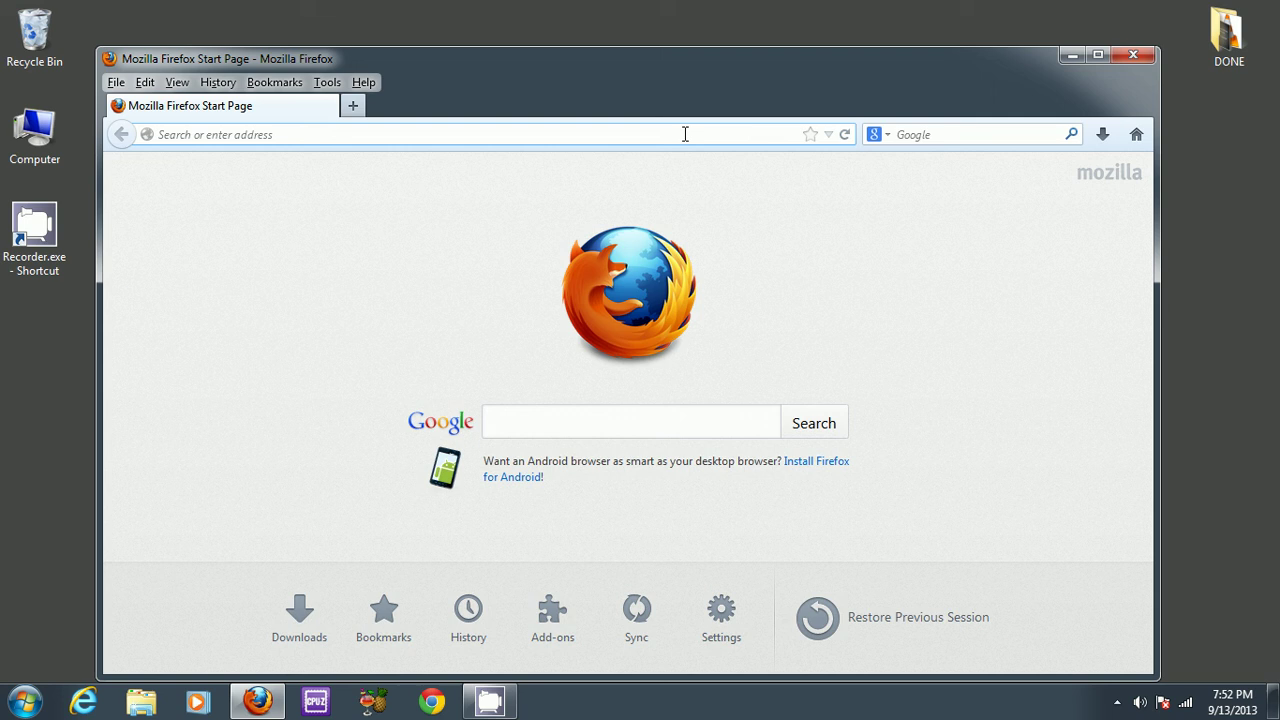
type("te")
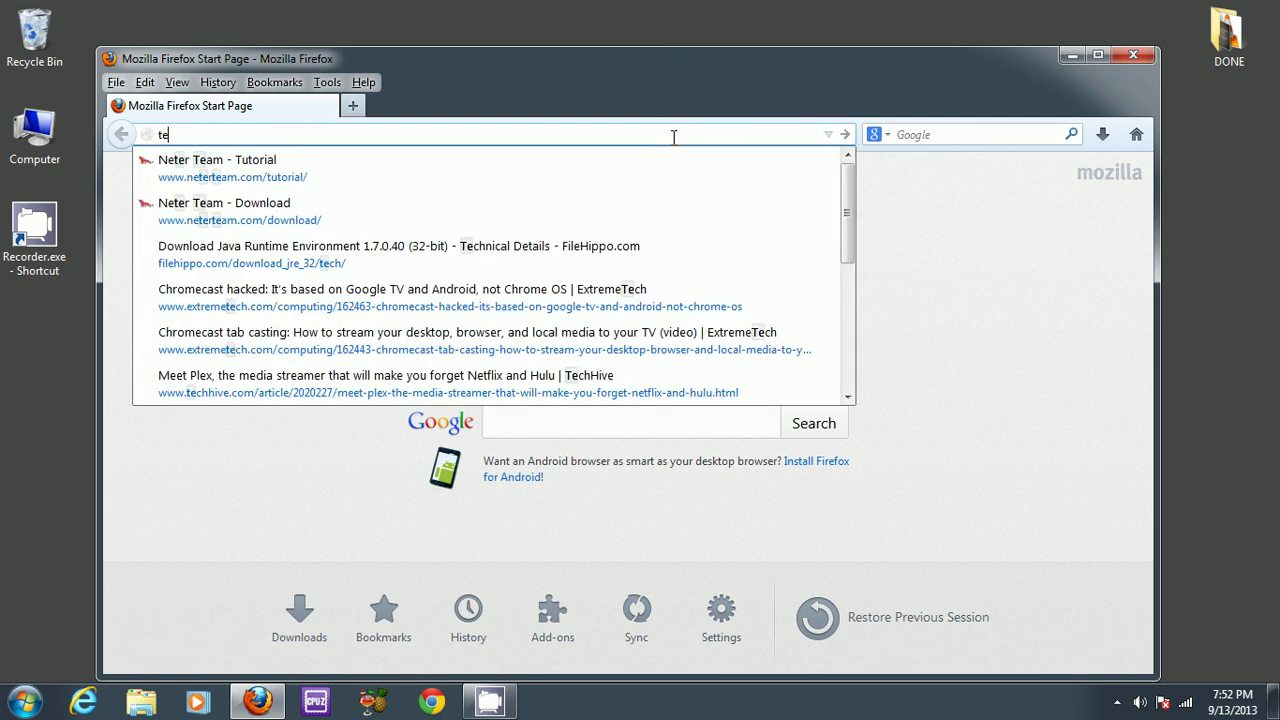
type("st ja")
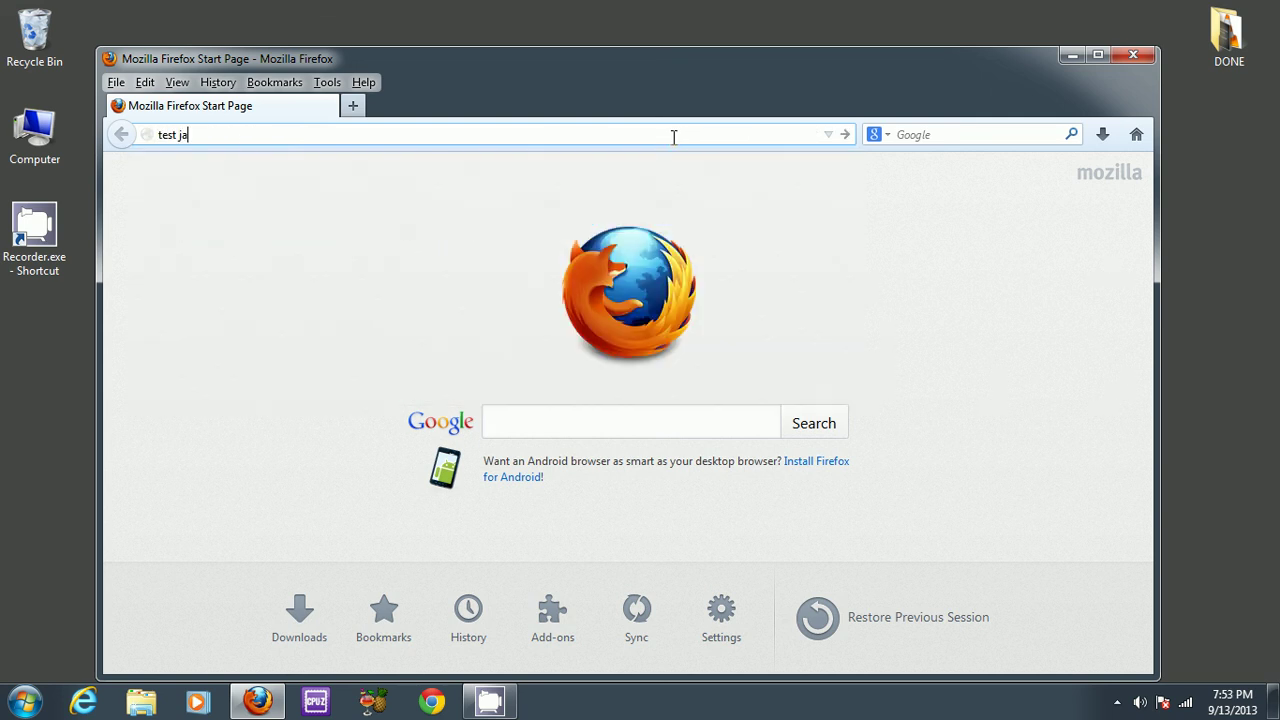
type("va")
key("Return")
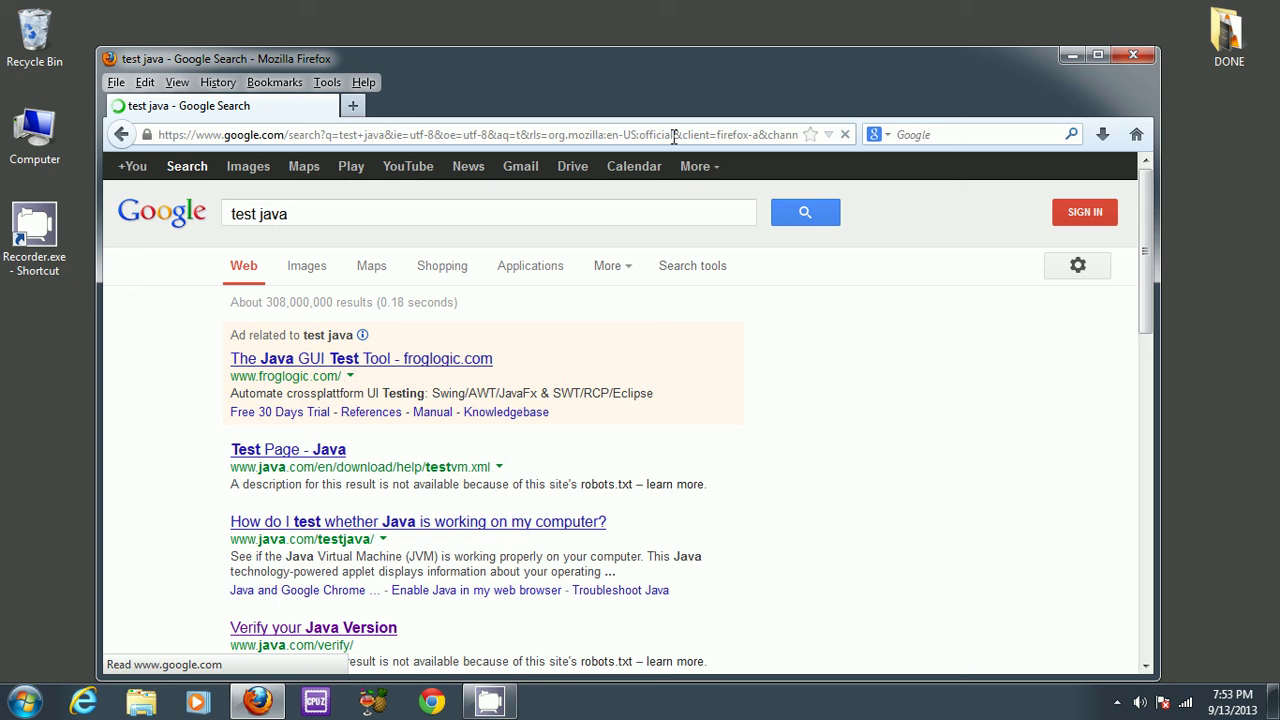
left_click(322, 458)
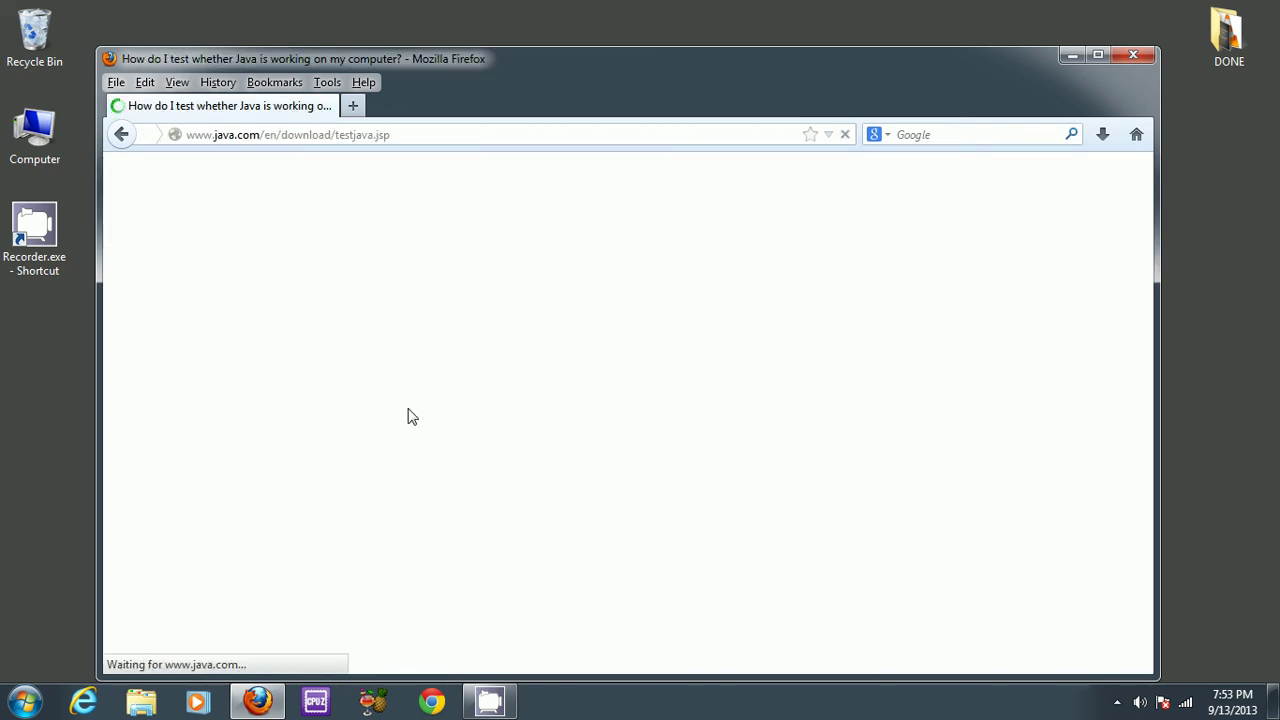
Step: Allow the blocked Java plugin, always trust its publisher, and run the TestJava applet to see Java SE 7 Update 40 working
left_click(471, 274)
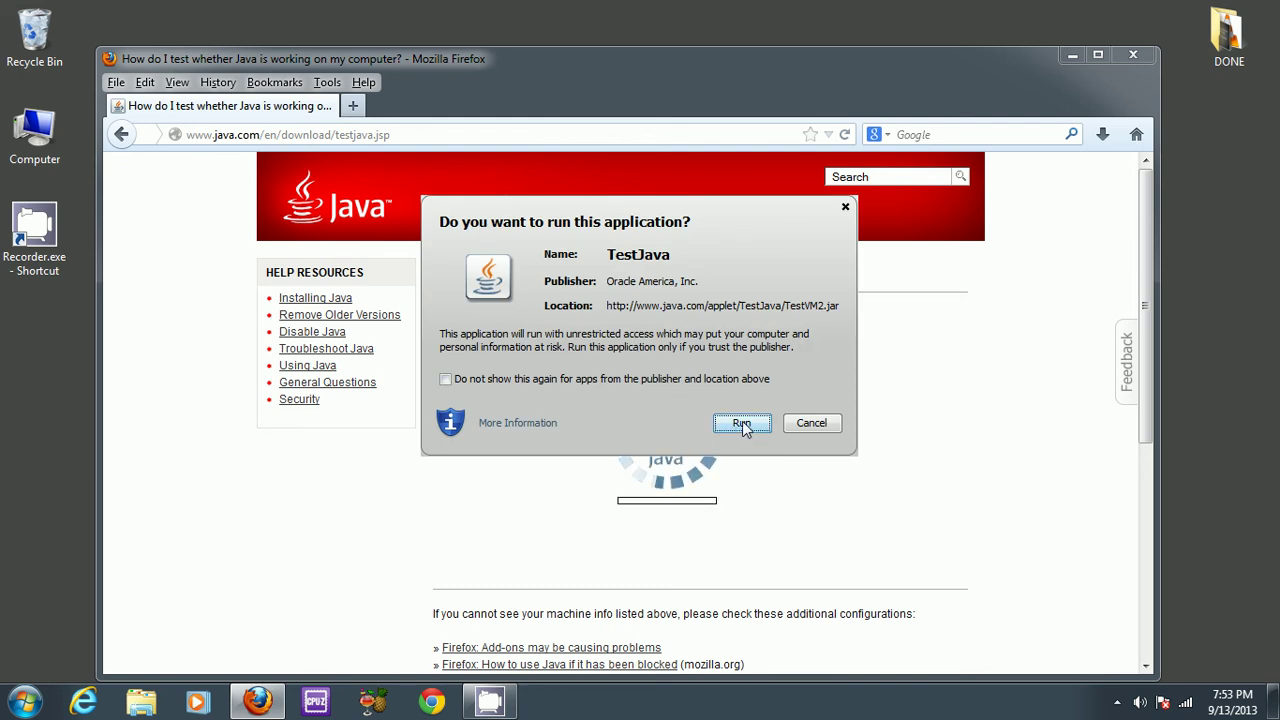
left_click(446, 380)
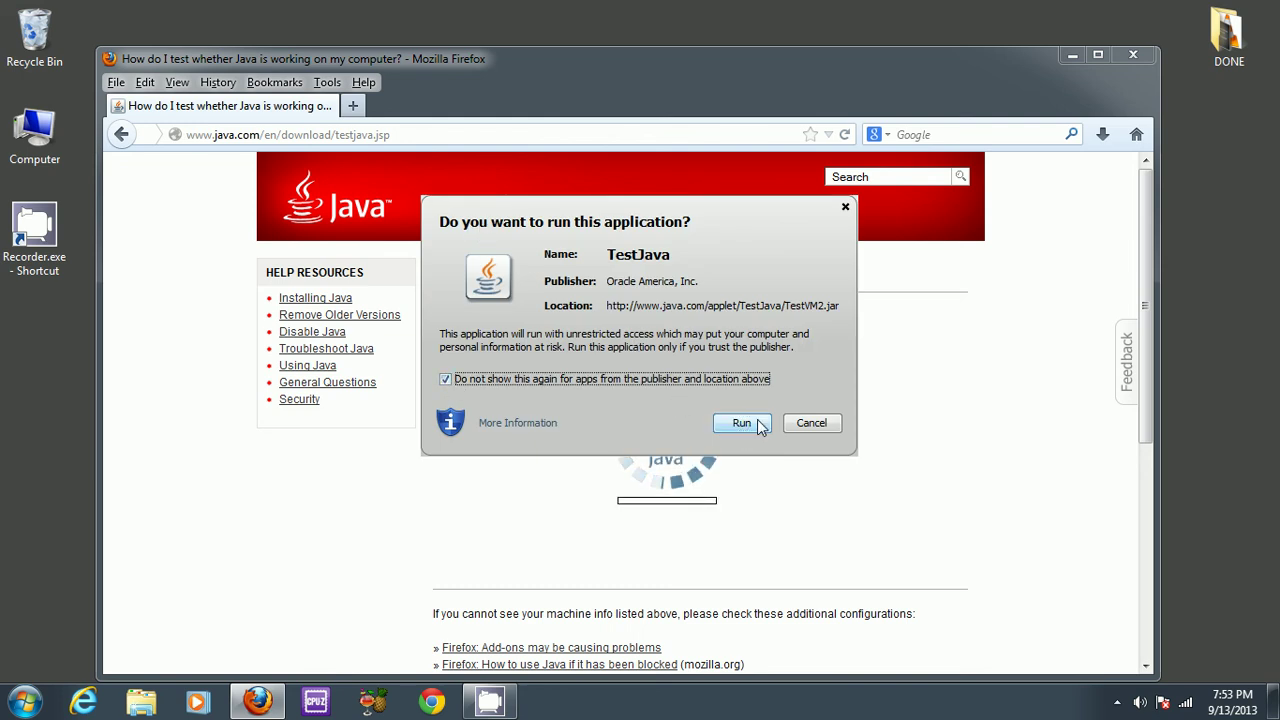
left_click(741, 423)
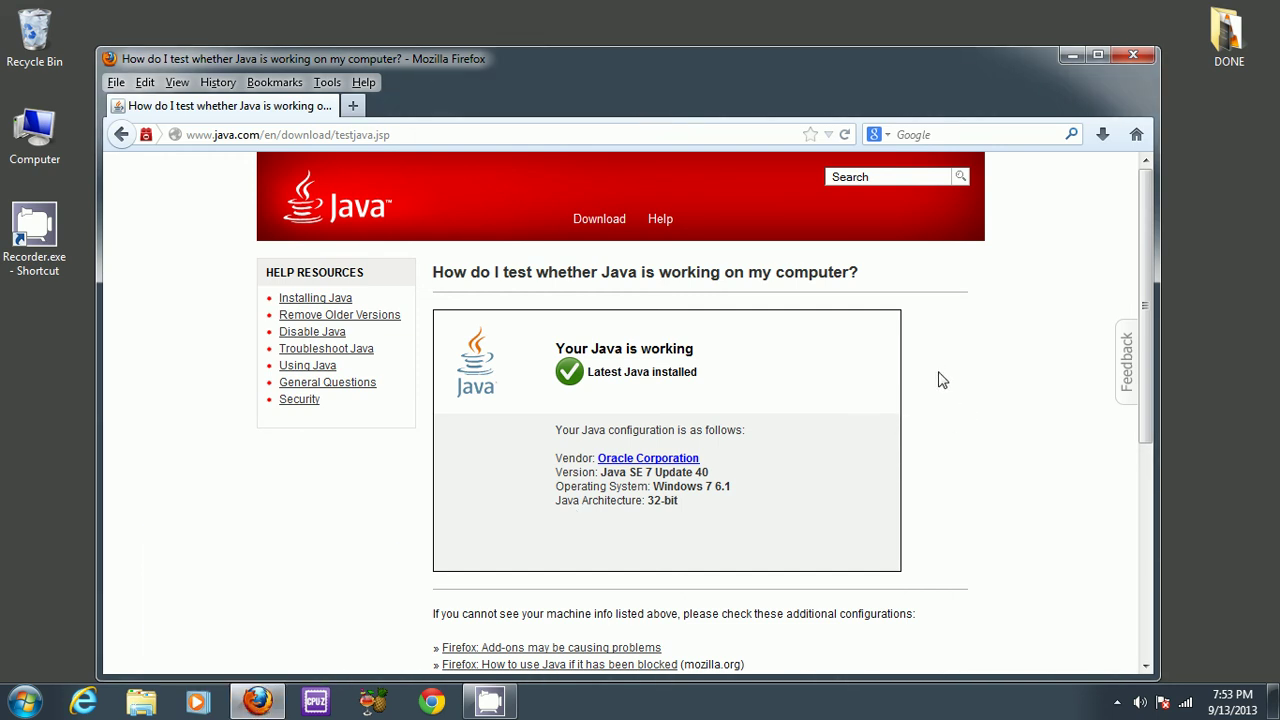
left_click_drag(1148, 397, 1145, 452)
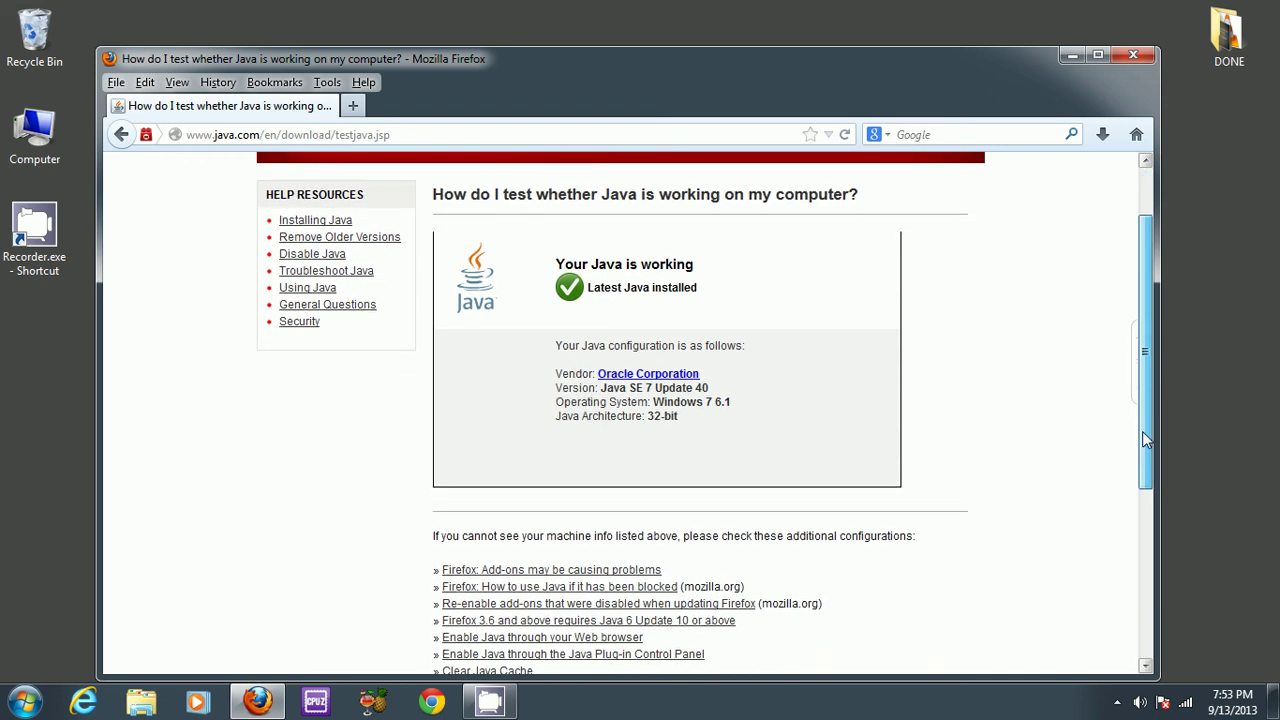